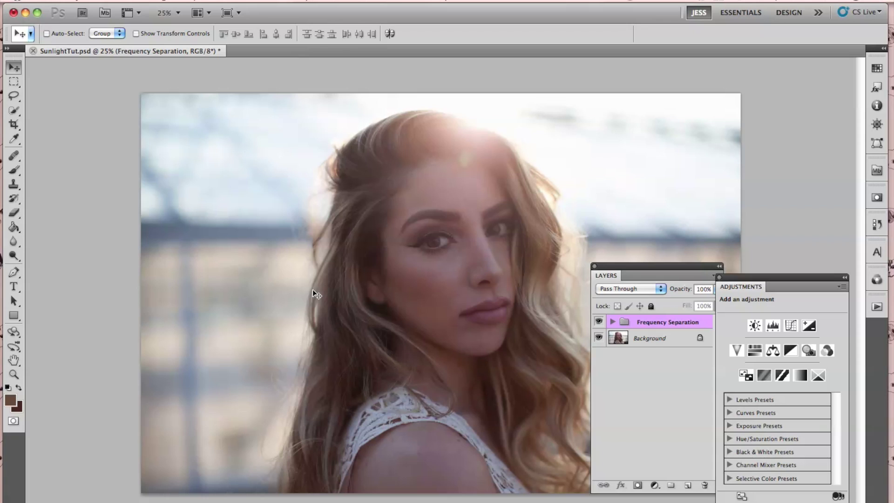
Step: Expand the Frequency Separation group and select the Low Frequency layer inside it
drag(622, 288, 625, 228)
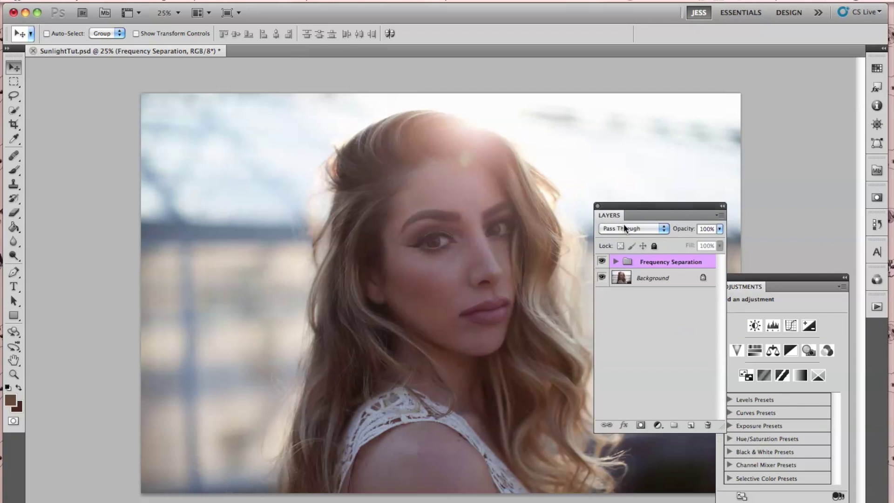
click(615, 262)
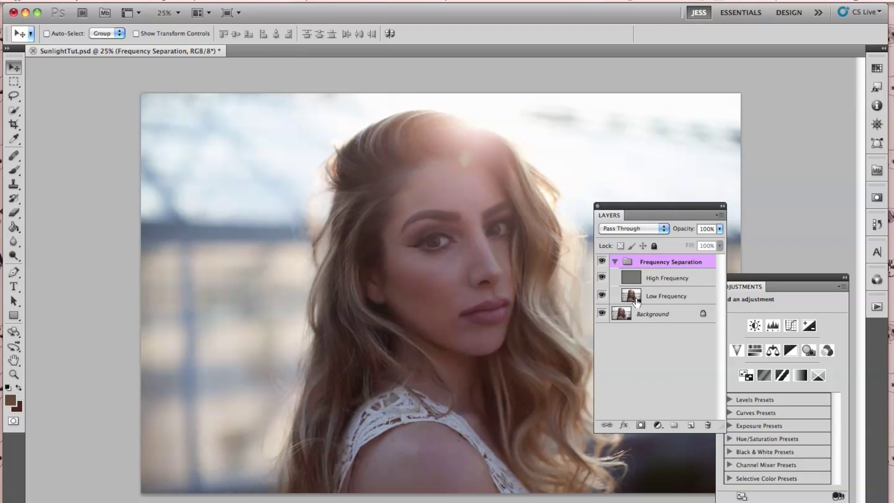
click(636, 300)
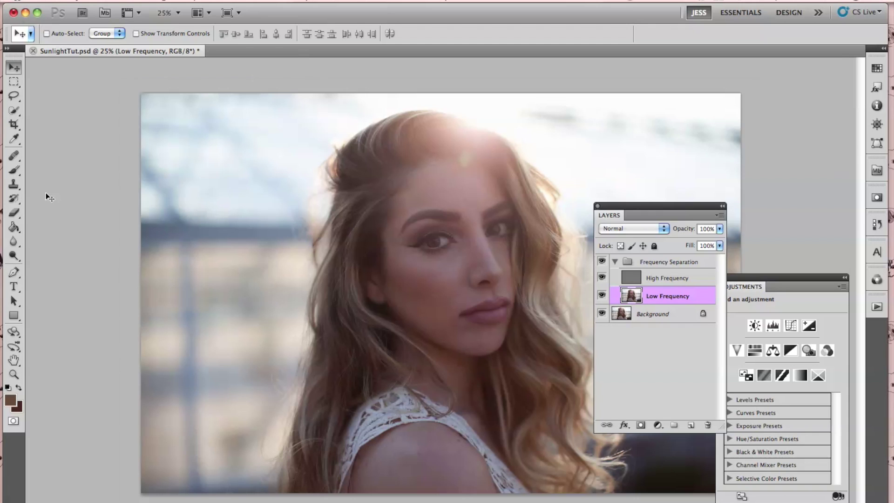
Step: Heal the skin under the nearer eye on the Low Frequency layer using the Healing Brush at size 100
key(super+equal)
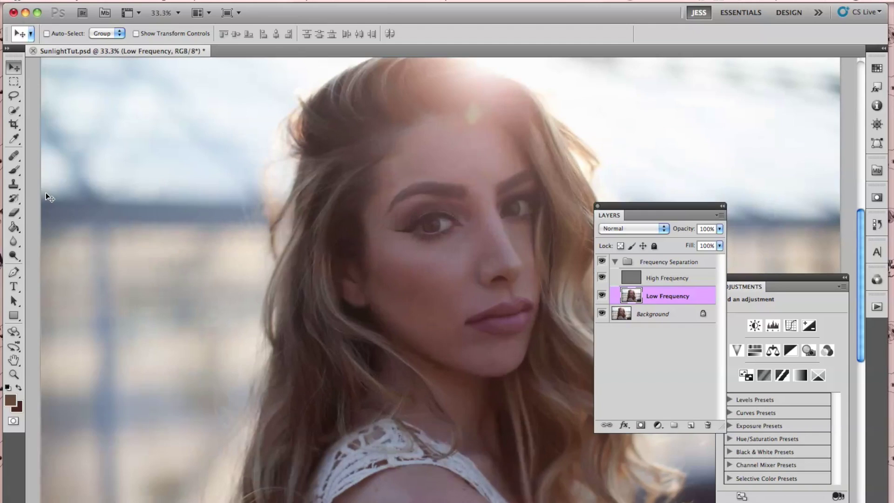
click(14, 157)
key(bracketright)
key(bracketright)
key(bracketright)
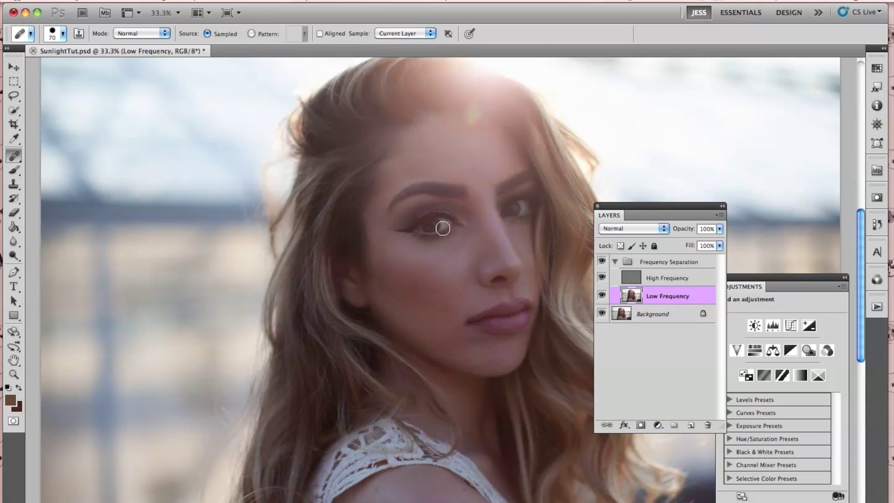
drag(467, 241, 411, 244)
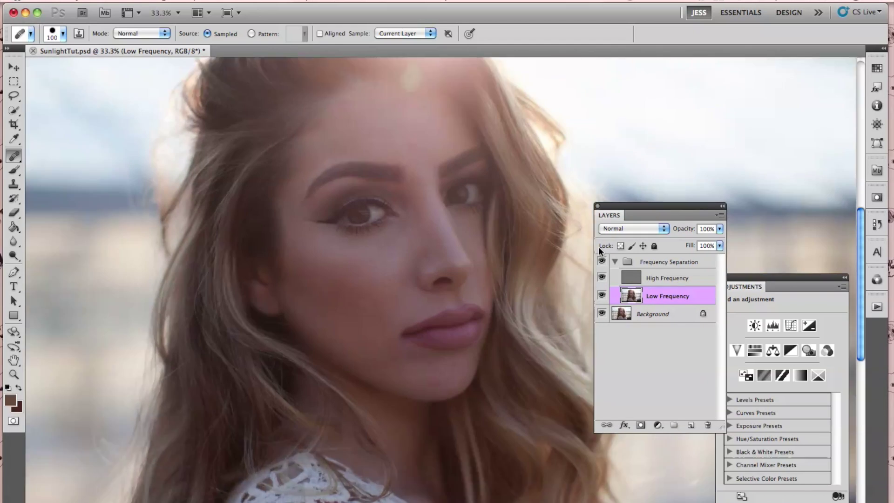
Step: Duplicate the Low Frequency layer to keep the retouching on a separate copy
key(super+equal)
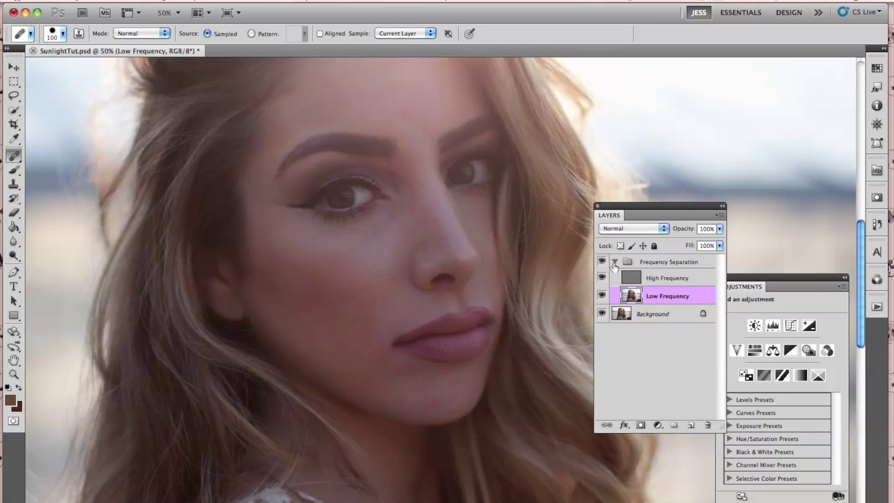
key(super+j)
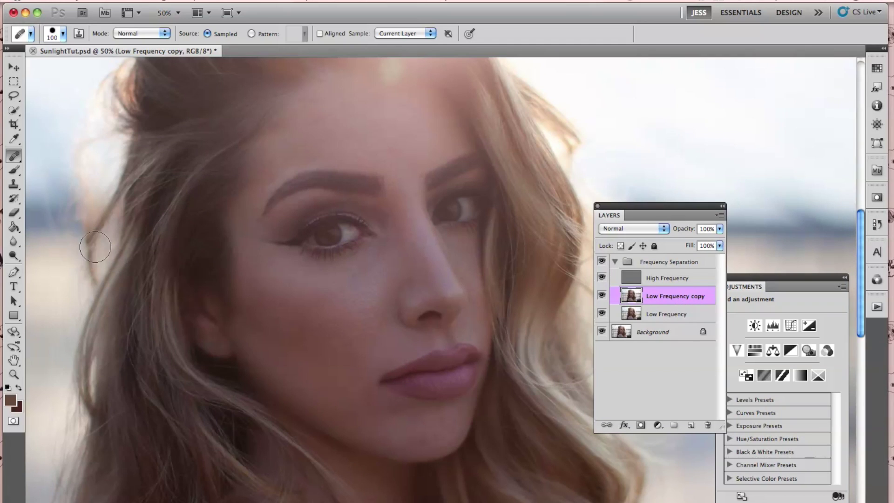
drag(412, 332, 423, 303)
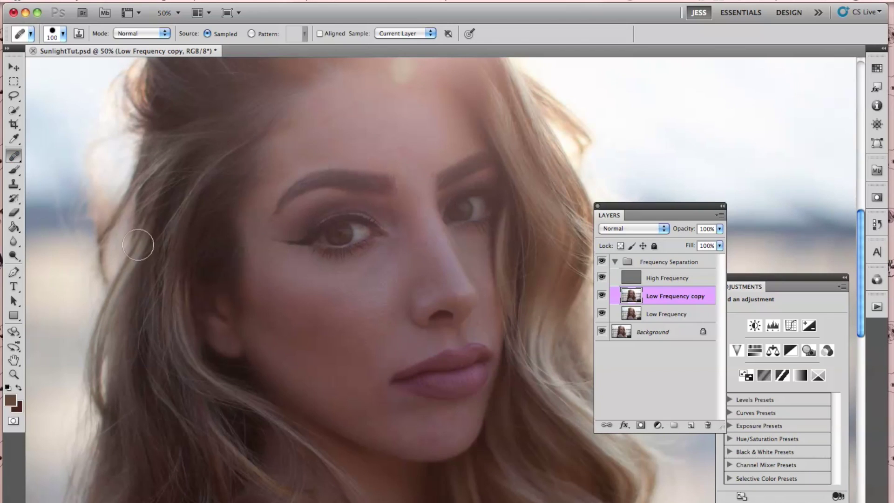
Step: Even out the forehead tones above the brows on the Low Frequency copy with the Healing Brush, then undo the last stroke
drag(15, 157, 53, 167)
drag(399, 128, 414, 140)
mouse_move(361, 115)
mouse_down()
mouse_move(336, 119)
mouse_move(309, 137)
mouse_move(362, 119)
mouse_move(342, 113)
mouse_move(330, 148)
mouse_move(312, 143)
mouse_move(377, 148)
mouse_move(357, 137)
mouse_move(378, 145)
mouse_up()
alt+click(405, 124)
mouse_move(410, 149)
mouse_down()
mouse_move(411, 166)
mouse_move(403, 143)
mouse_up()
key(super+z)
Step: Smooth the tones of the upper cheek between the nose and the outer eye with sampled healing strokes
mouse_move(357, 290)
mouse_down()
mouse_move(318, 288)
mouse_move(365, 278)
mouse_up()
mouse_move(380, 269)
mouse_down()
mouse_move(385, 276)
mouse_move(391, 262)
mouse_up()
drag(392, 259, 384, 283)
drag(385, 285, 374, 303)
drag(383, 288, 394, 270)
alt+click(363, 290)
drag(339, 295, 330, 292)
mouse_move(305, 287)
mouse_down()
mouse_move(282, 287)
mouse_move(282, 271)
mouse_move(266, 270)
mouse_move(279, 285)
mouse_up()
Step: Blend the blotchy tones across the middle of the cheek using skin sampled nearby
alt+click(307, 317)
alt+click(313, 319)
drag(336, 325, 333, 325)
alt+click(312, 325)
drag(327, 310, 317, 301)
mouse_move(359, 324)
mouse_down()
mouse_move(339, 325)
mouse_move(361, 321)
mouse_move(354, 314)
mouse_move(352, 339)
mouse_move(364, 350)
mouse_up()
alt+click(327, 328)
mouse_move(352, 323)
mouse_down()
mouse_move(362, 343)
mouse_move(372, 340)
mouse_up()
drag(354, 316, 366, 322)
Step: Try a healing stroke from the cheek onto the nose, then smooth the area under the eye with the brush at size 90
mouse_move(360, 308)
mouse_down()
mouse_move(378, 319)
mouse_move(353, 334)
mouse_move(384, 269)
mouse_move(384, 288)
mouse_move(393, 281)
mouse_move(376, 313)
mouse_move(430, 260)
mouse_up()
key(super+z)
key(super+z)
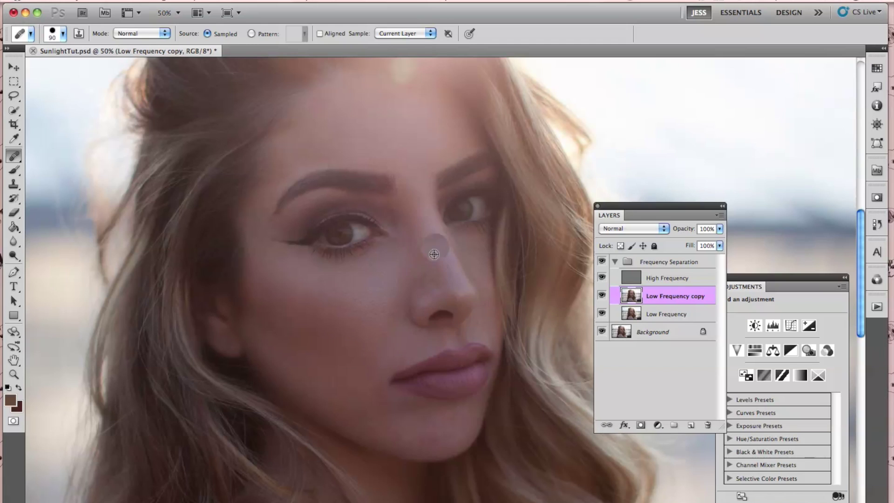
alt+click(364, 273)
mouse_move(349, 260)
mouse_down()
mouse_move(369, 250)
mouse_move(321, 261)
mouse_up()
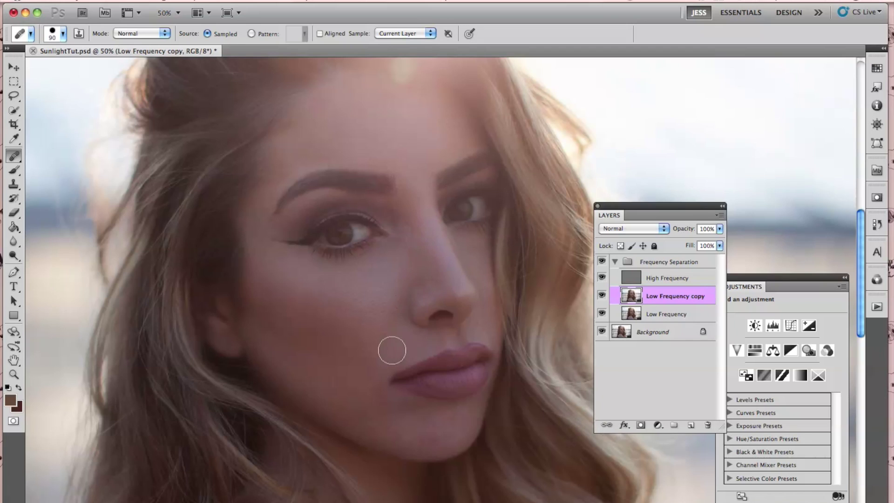
Step: Even out the tones on the chin and around the corner of the mouth with sampled healing strokes
alt+click(368, 410)
mouse_move(401, 437)
mouse_down()
mouse_move(442, 435)
mouse_move(417, 424)
mouse_move(445, 419)
mouse_move(421, 427)
mouse_move(441, 433)
mouse_move(400, 414)
mouse_up()
alt+click(366, 337)
click(397, 355)
alt+click(344, 397)
alt+click(328, 341)
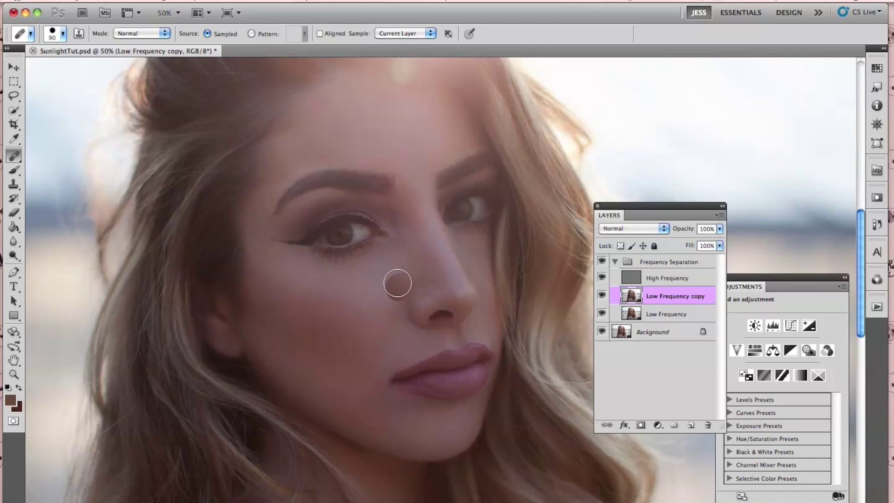
Step: Smooth the tonal transitions along the side of the nose and the adjoining cheek
alt+click(380, 265)
click(394, 261)
alt+click(437, 236)
click(422, 269)
mouse_move(391, 293)
mouse_down()
mouse_move(391, 306)
mouse_move(393, 268)
mouse_up()
Step: Reduce the Healing Brush to size 80 and even out the skin below the mouth and beside the outer eye
key([)
alt+click(373, 326)
mouse_move(380, 408)
mouse_down()
mouse_move(343, 377)
mouse_move(371, 385)
mouse_move(389, 406)
mouse_up()
alt+click(321, 296)
click(275, 269)
drag(275, 269, 244, 239)
Step: Duplicate the High Frequency layer, hide the copy, and select the original High Frequency layer
scroll(275, 147, up, 2)
scroll(275, 147, right, 1)
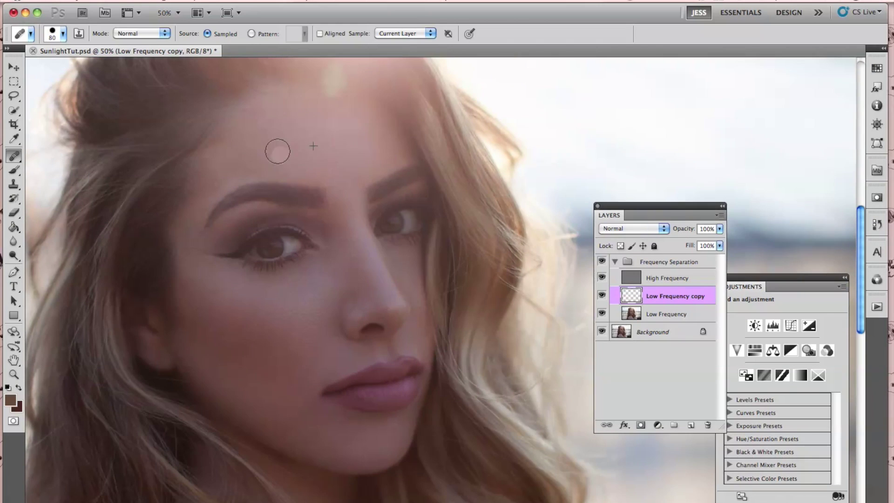
click(657, 280)
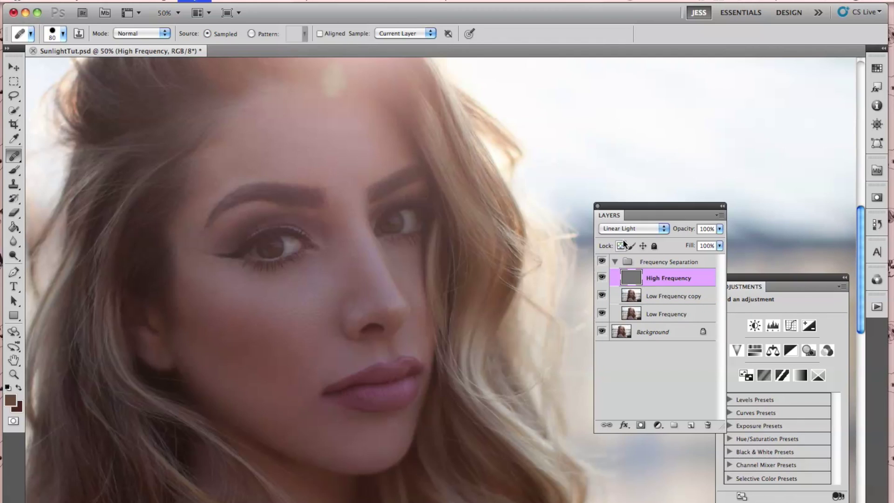
key(super+j)
click(601, 279)
click(640, 299)
Step: Heal texture blemishes on the forehead, under the eye and on the cheek of the High Frequency layer
click(284, 173)
key([)
click(274, 267)
click(266, 289)
click(335, 304)
click(320, 303)
click(305, 297)
Step: Clean up the texture along the nose and at the inner eye corner with the Healing Brush at size 60
key(bracketleft)
drag(362, 301, 355, 310)
alt+click(354, 273)
click(371, 288)
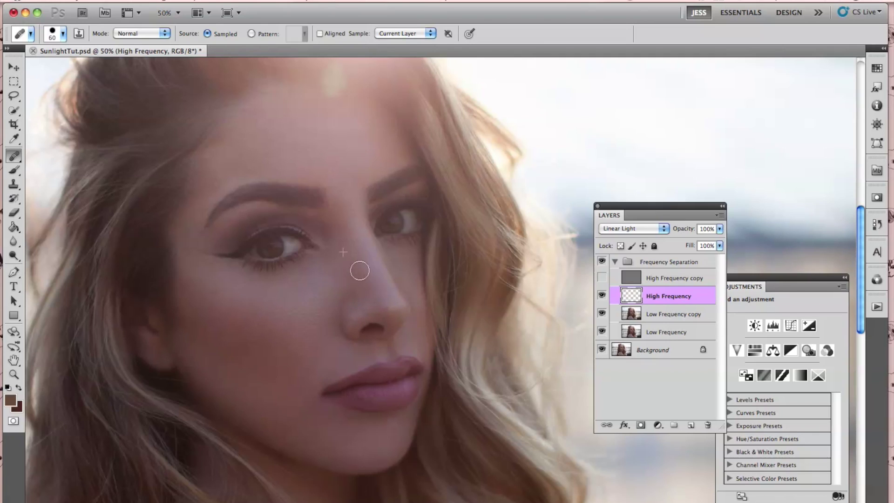
alt+click(345, 256)
click(375, 286)
click(369, 274)
alt+click(344, 253)
click(328, 223)
click(318, 218)
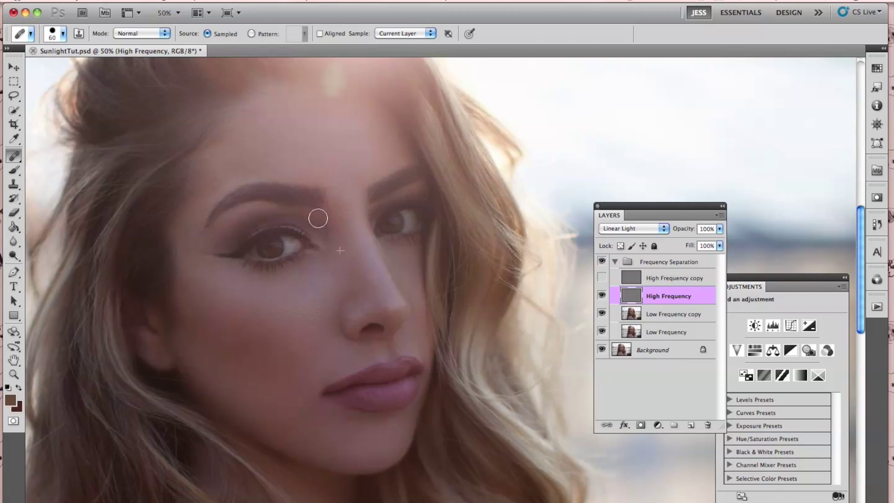
Step: Heal texture spots on the forehead, nose bridge and lower cheek of the High Frequency layer
drag(269, 198, 275, 227)
click(281, 145)
alt+click(267, 157)
drag(261, 140, 254, 145)
click(257, 149)
click(367, 236)
click(249, 347)
click(232, 351)
Step: Repair the skin texture on the cheek beside the nose, resampling clean skin between dabs
drag(247, 363, 210, 292)
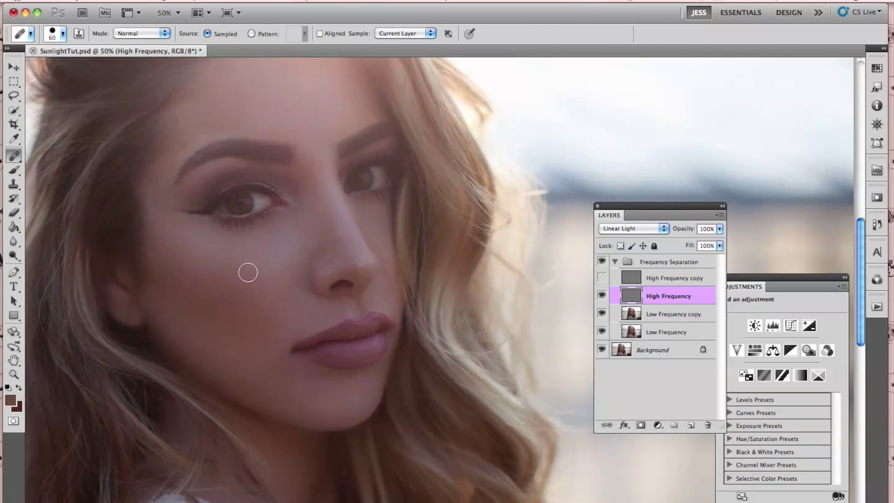
alt+click(275, 257)
click(301, 263)
alt+click(302, 223)
click(301, 237)
alt+click(304, 220)
click(293, 274)
alt+click(303, 225)
click(298, 285)
alt+click(303, 232)
click(284, 281)
Step: Heal the remaining texture flaws between the inner eye corner, the side of the nose and the cheek
alt+click(270, 252)
click(311, 236)
click(299, 231)
alt+click(305, 199)
click(294, 232)
alt+click(299, 214)
click(306, 241)
click(290, 261)
click(290, 243)
alt+click(270, 255)
click(286, 282)
Step: Clean up fine texture spots beside the nostril, on the side of the nose and under the eye at closer magnification
key(super+plus)
drag(197, 298, 293, 275)
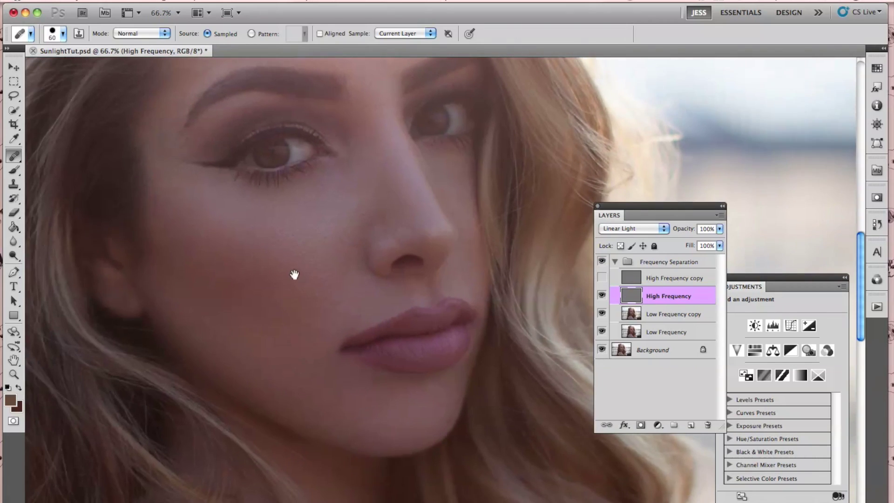
click(348, 212)
click(354, 251)
alt+click(377, 173)
click(371, 188)
alt+click(275, 225)
click(254, 218)
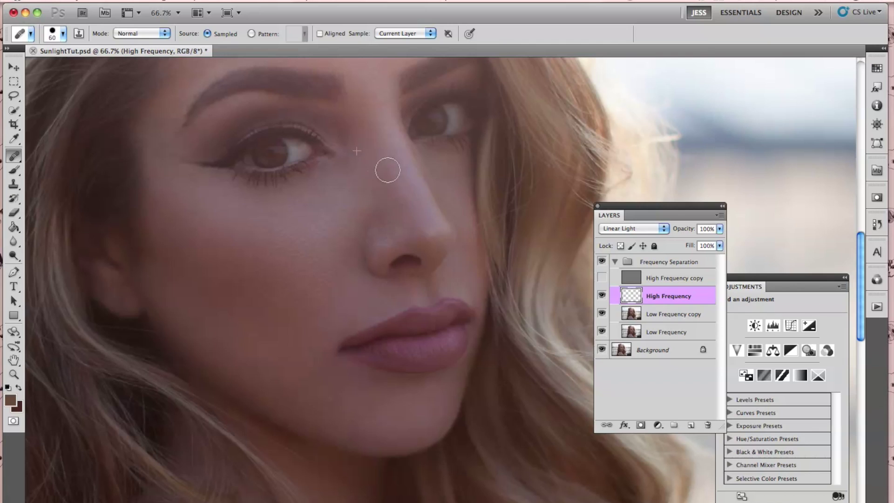
Step: Heal small texture spots on the nose and near the corner of the mouth
scroll(377, 167, up, 3)
scroll(376, 143, up, 1)
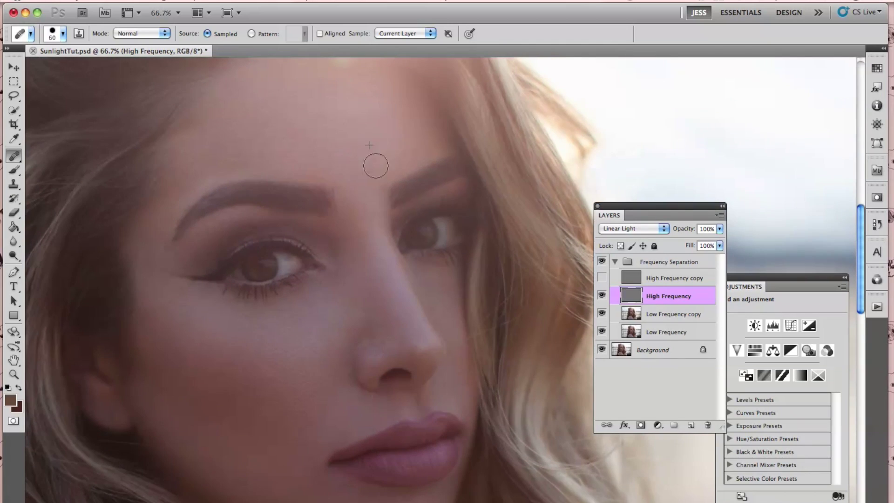
scroll(417, 262, down, 5)
scroll(416, 261, right, 1)
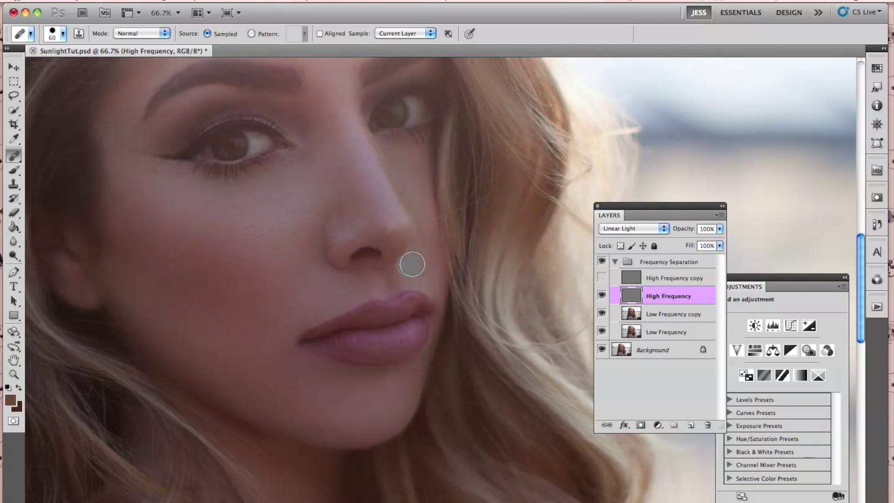
alt+click(293, 206)
click(340, 170)
alt+click(322, 148)
click(333, 182)
click(281, 317)
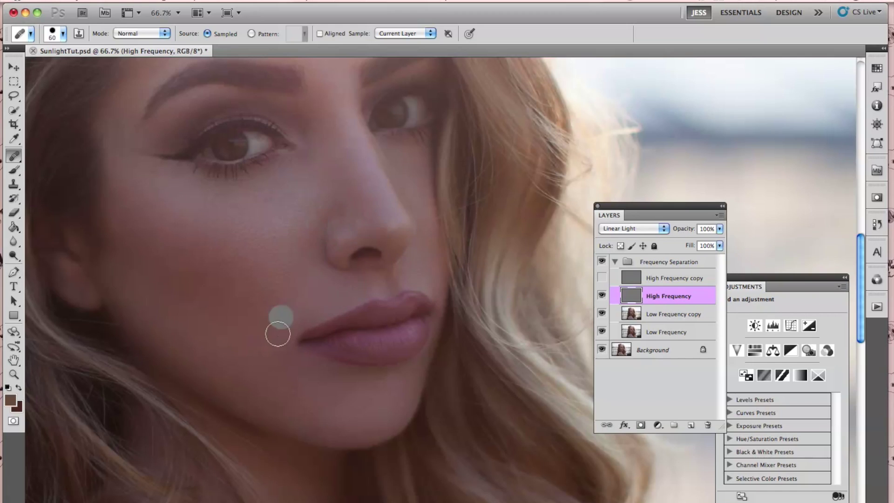
Step: Check the retouched portrait as a whole by toggling the visibility of the frequency separation layers
scroll(240, 312, up, 3)
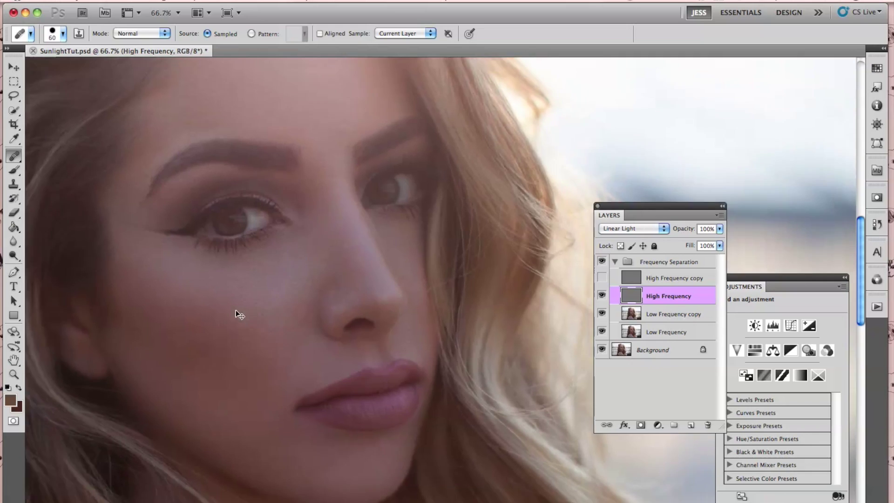
key(super+minus)
key(super+minus)
key(super+minus)
key(super+plus)
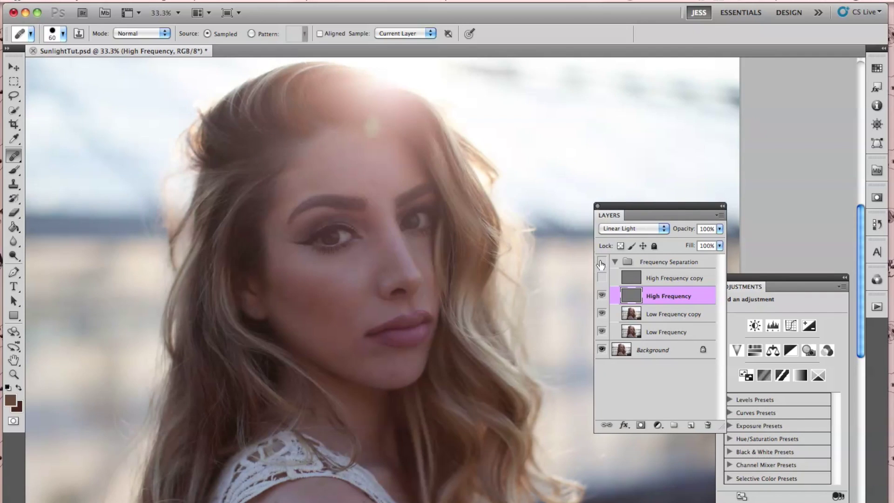
click(601, 294)
Step: Duplicate the Low Frequency copy layer, set the Healing Brush to size 100, and hide the High Frequency layer
click(629, 314)
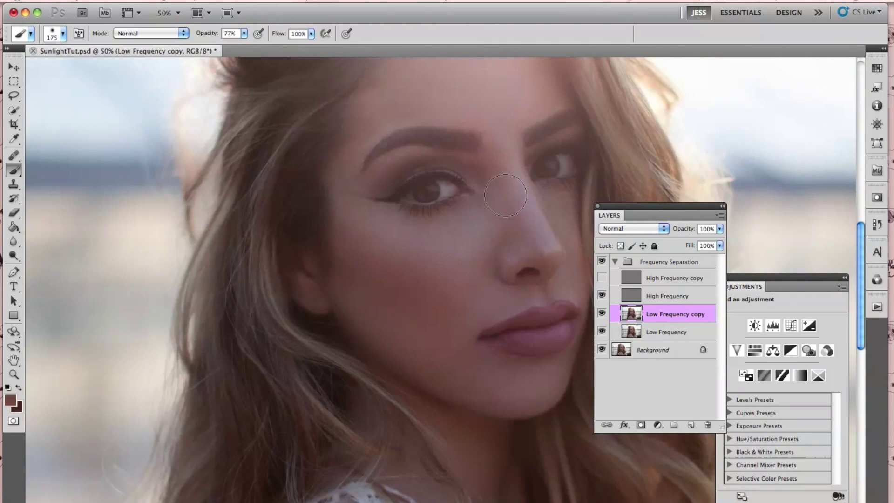
click(12, 157)
click(398, 248)
key(bracketright)
key(bracketright)
key(super+plus)
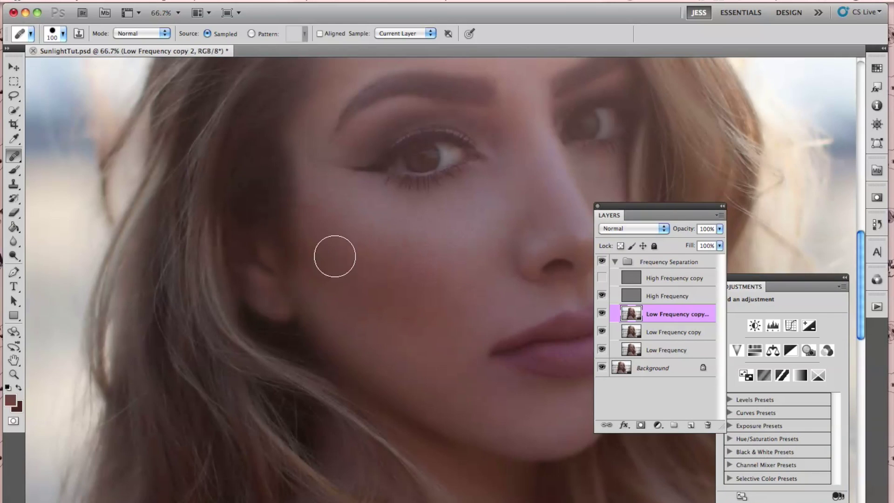
click(602, 296)
Step: Blend the uneven tones across the cheek on the Low Frequency copy 2 layer with healing strokes
click(359, 237)
click(435, 303)
click(386, 273)
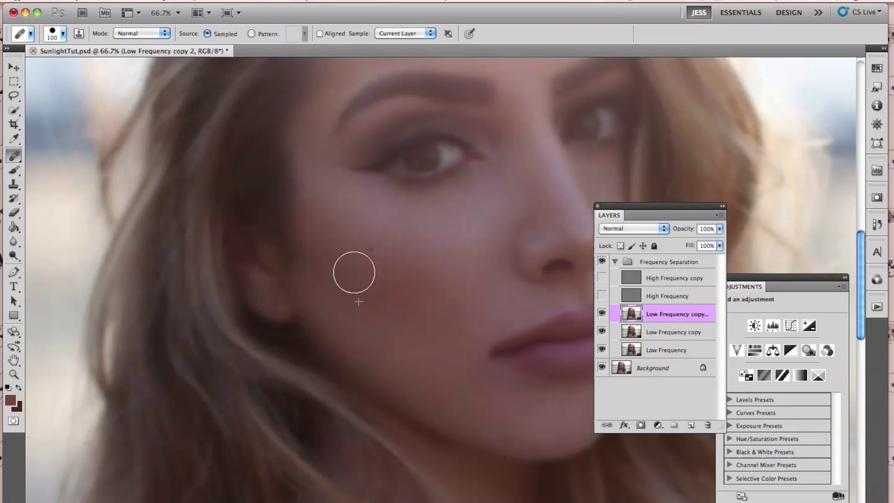
drag(342, 260, 315, 233)
mouse_move(375, 271)
mouse_down()
mouse_move(406, 341)
mouse_move(372, 297)
mouse_move(414, 283)
mouse_move(418, 315)
mouse_move(409, 269)
mouse_up()
alt+click(372, 298)
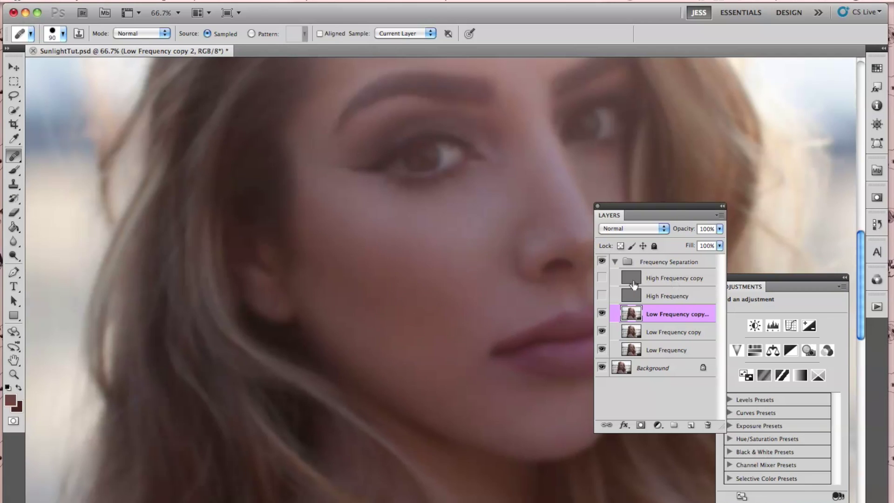
Step: Even out the outer cheek, temple and lower cheek on Low Frequency copy 2 with the Healing Brush at size 90
alt+click(360, 272)
mouse_move(348, 234)
mouse_down()
mouse_move(334, 228)
mouse_move(349, 238)
mouse_up()
alt+click(387, 276)
alt+click(364, 195)
click(337, 189)
drag(432, 304, 435, 314)
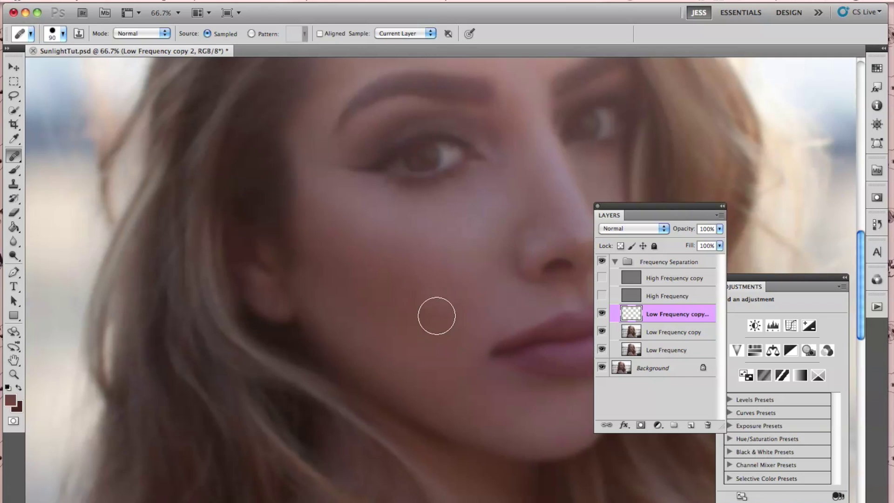
Step: Smooth the tones below the inner eye corner and refine the mid-cheek on Low Frequency copy 2
alt+click(469, 224)
drag(475, 204, 487, 208)
click(370, 312)
click(415, 303)
click(415, 305)
key(super+minus)
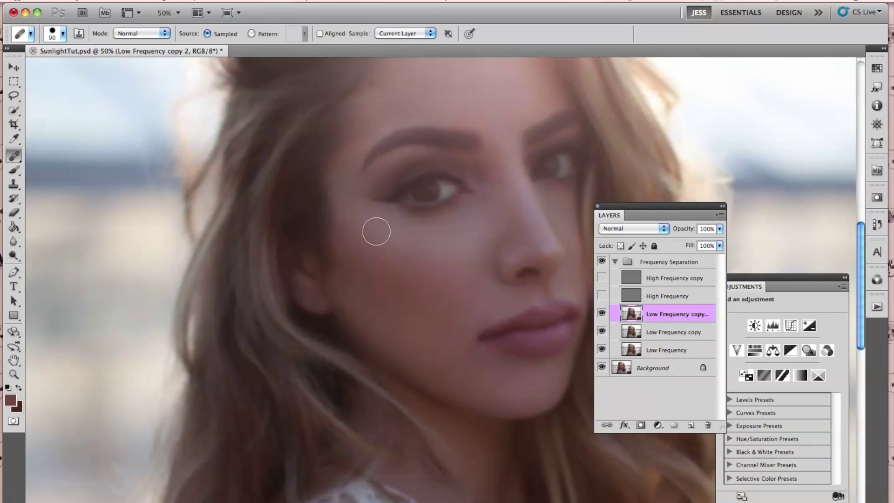
click(431, 307)
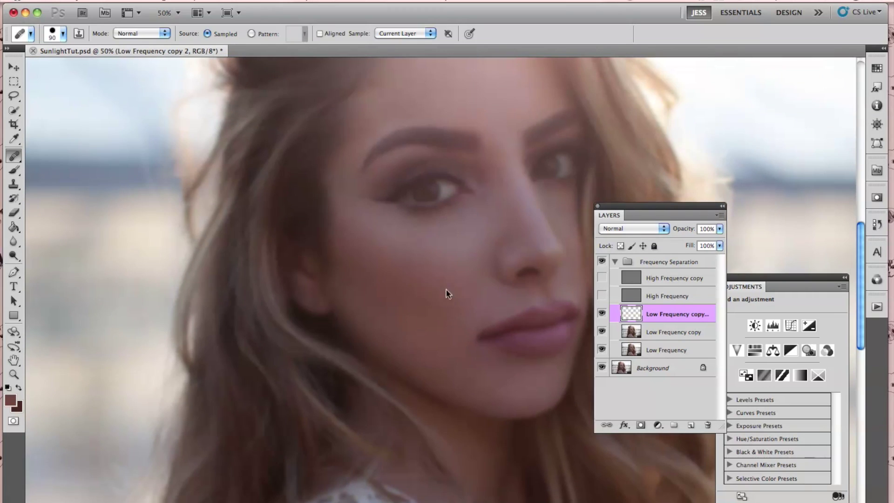
click(431, 276)
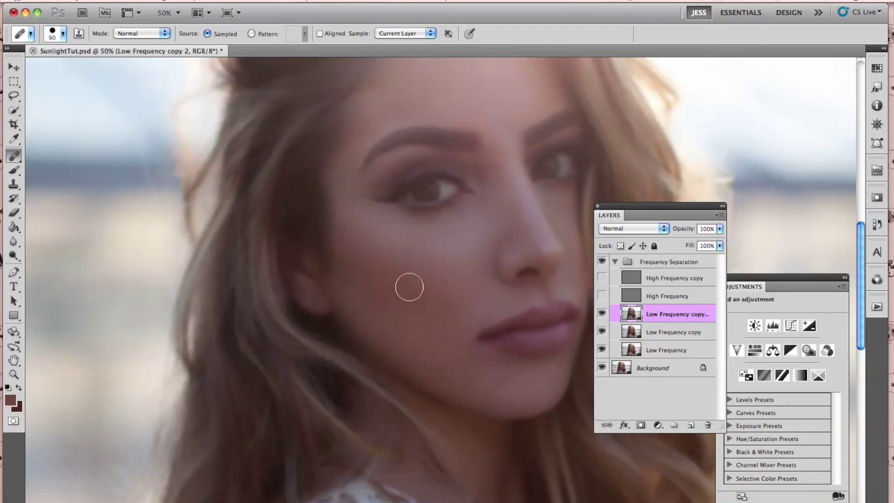
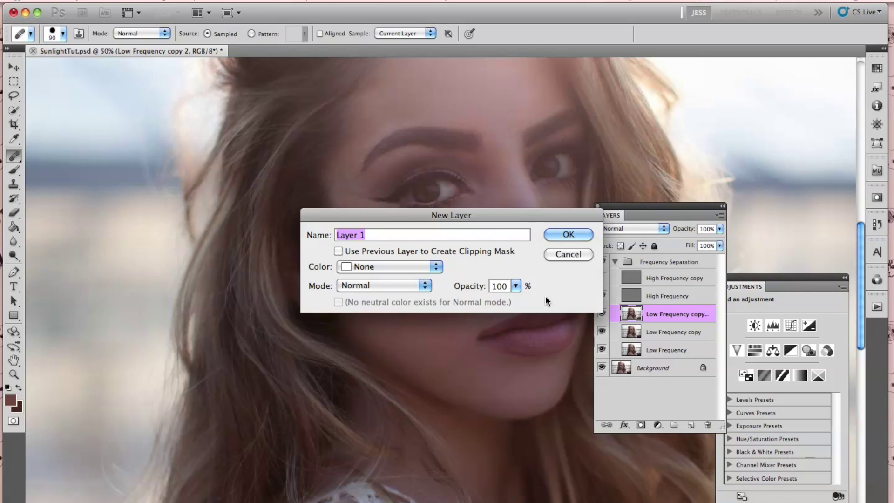
Step: On the new blank layer, with High Frequency hidden, brush a sampled cheek tone over the cheek at size 200 and 11% opacity
click(22, 172)
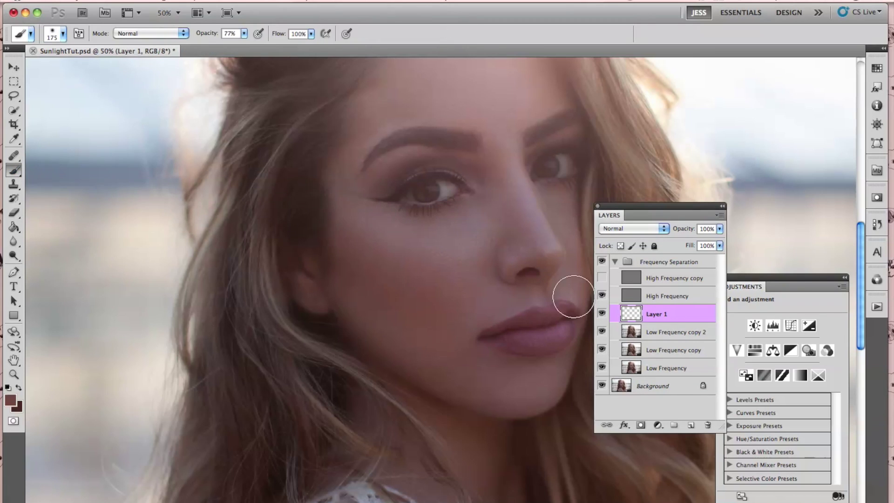
click(601, 295)
alt+click(411, 268)
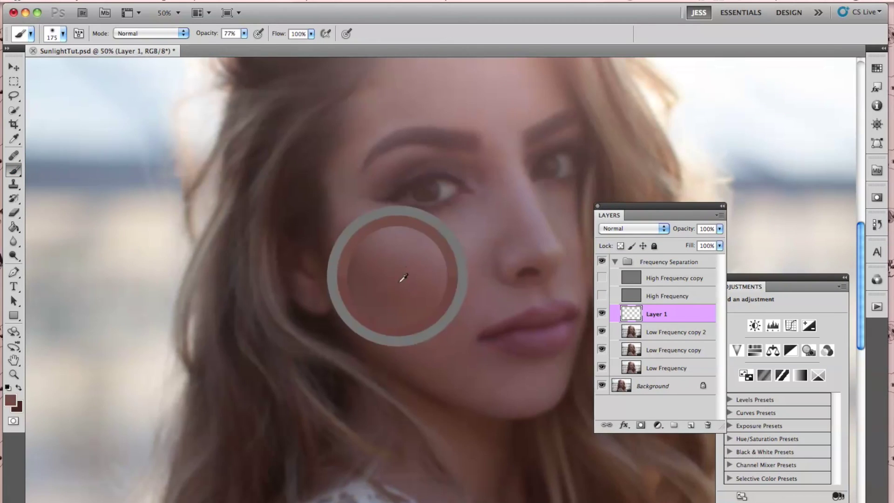
key(bracketright)
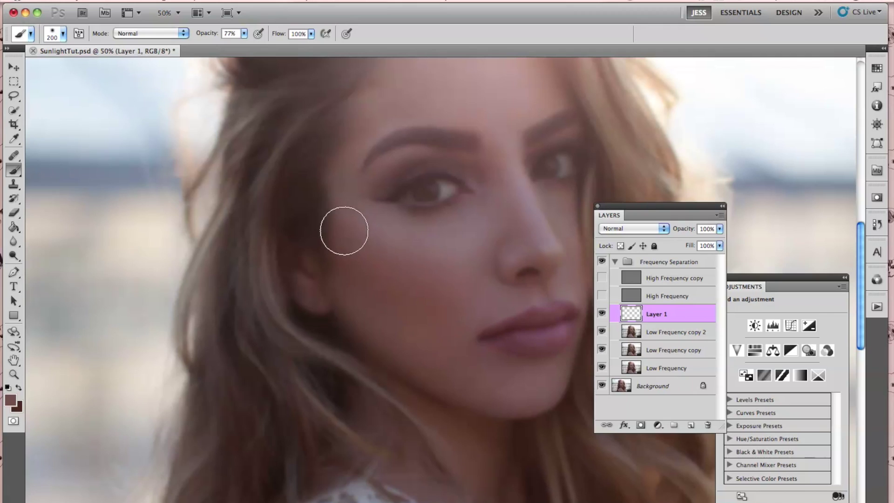
key(1)
key(1)
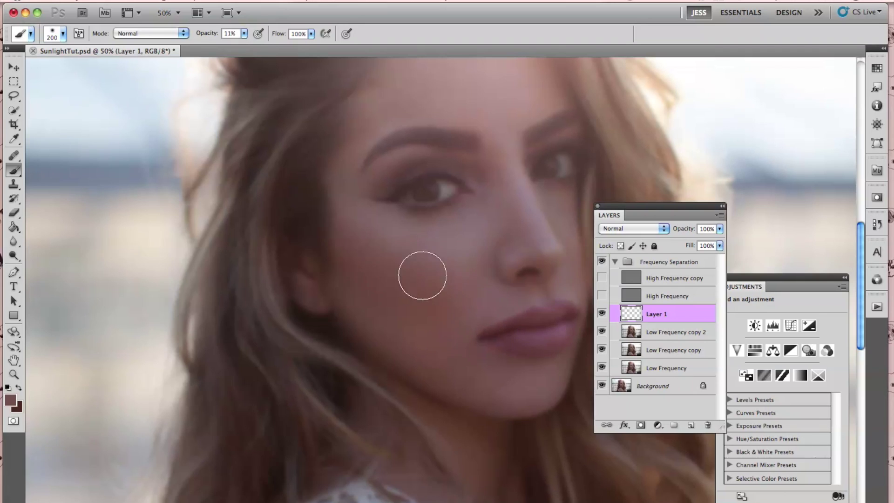
click(601, 296)
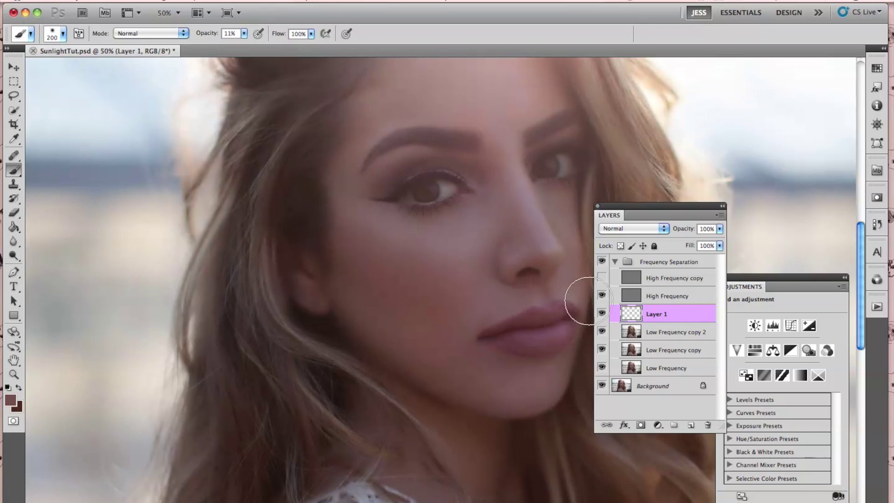
click(601, 296)
Step: Blend sampled skin tones beside the mouth and over the chin on Layer 1 with the Brush at size 150
alt+click(470, 234)
key(bracketleft)
key(bracketleft)
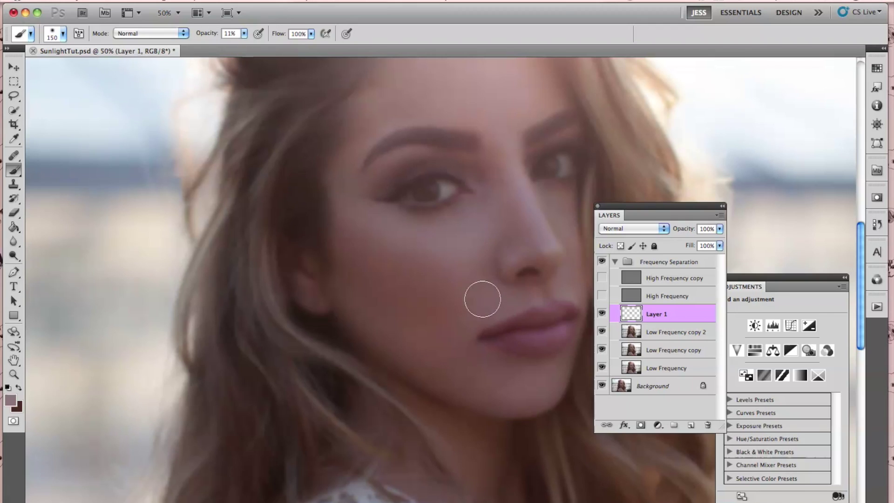
mouse_move(486, 303)
mouse_down()
mouse_move(476, 308)
mouse_move(484, 280)
mouse_up()
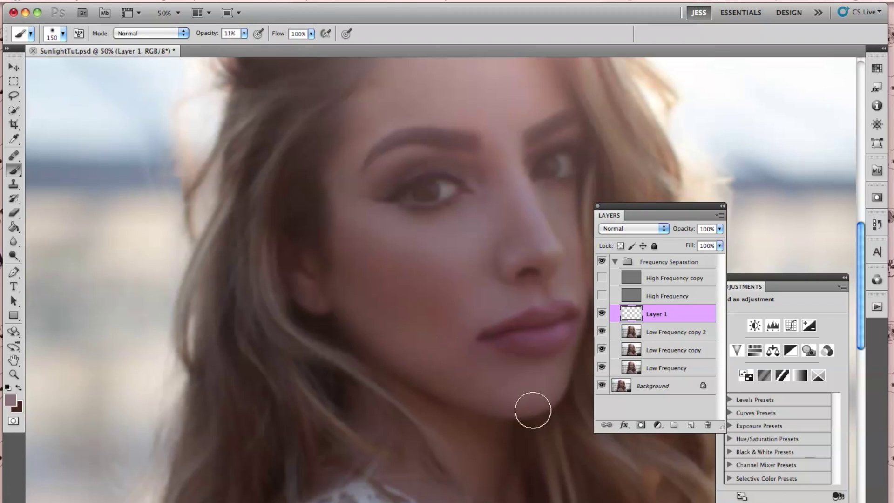
drag(495, 391, 527, 383)
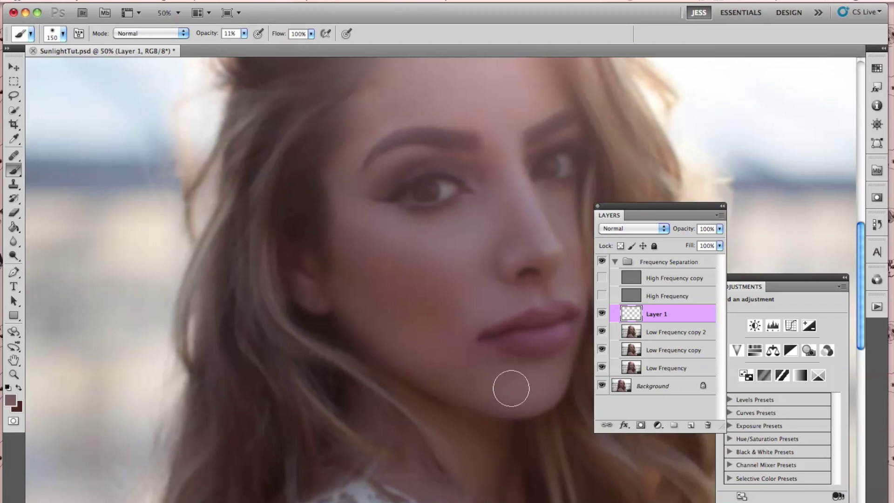
alt+click(465, 373)
alt+click(481, 294)
Step: Even out the forehead and cheek on Layer 1 with light brushing in skin tones sampled from each area
scroll(516, 289, up, 3)
scroll(517, 289, right, 2)
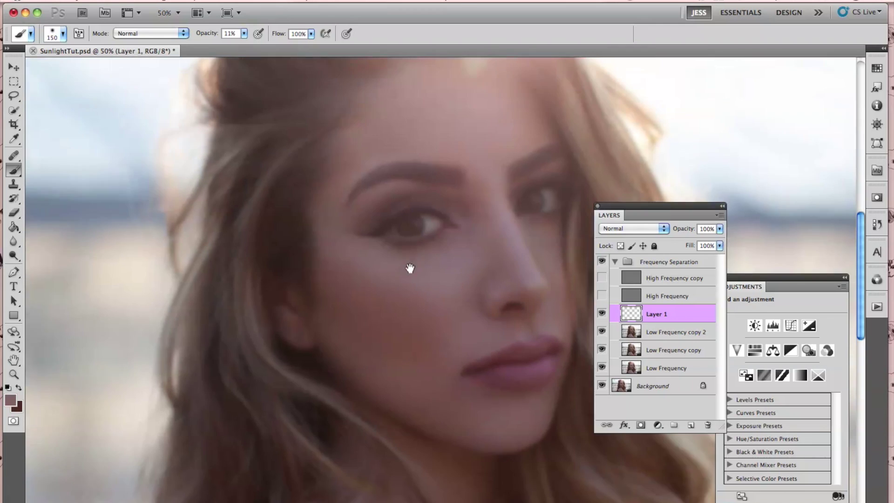
alt+click(450, 145)
mouse_move(449, 146)
mouse_down()
mouse_move(455, 156)
mouse_move(417, 159)
mouse_move(389, 126)
mouse_move(358, 163)
mouse_up()
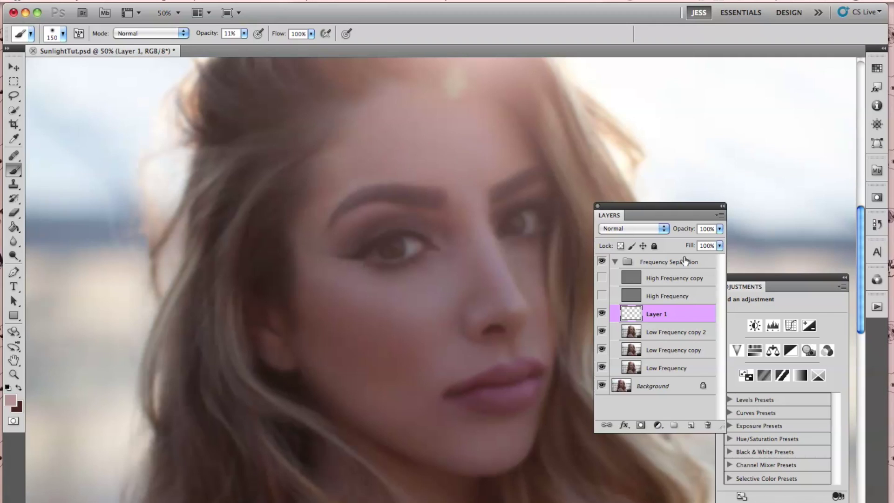
alt+click(373, 150)
alt+click(336, 278)
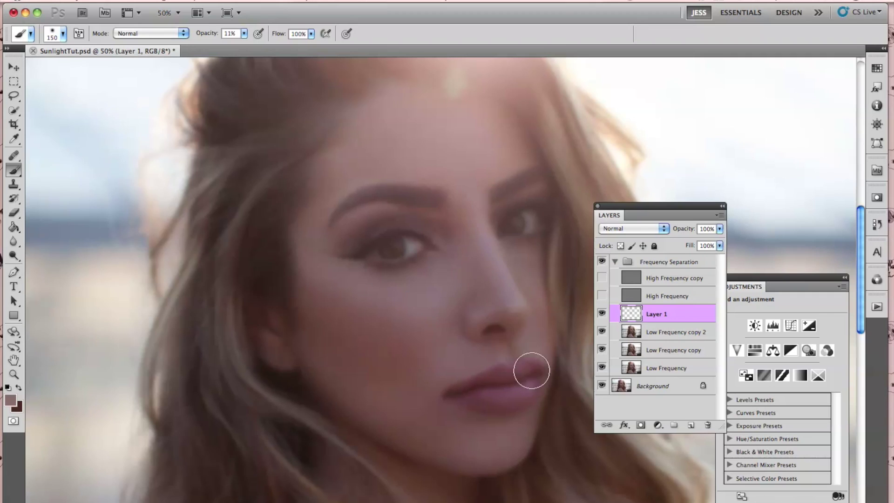
alt+click(336, 371)
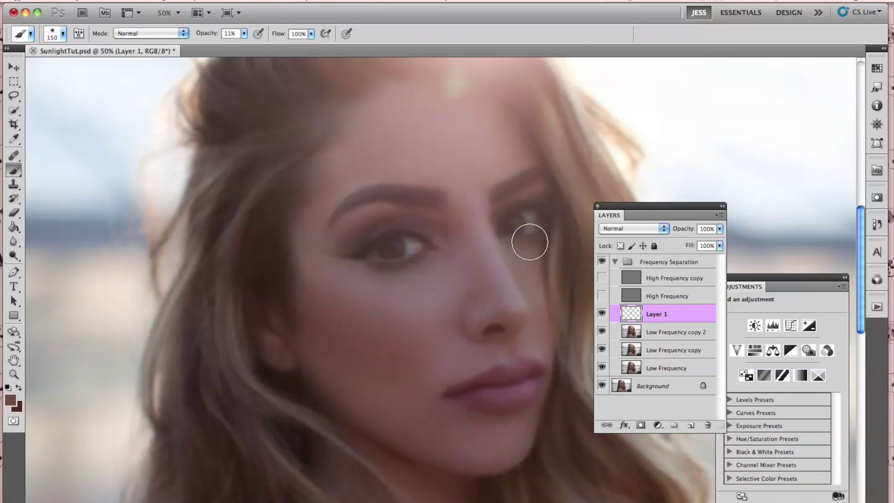
Step: Show the High Frequency layer and compare the whole portrait with and without Layer 1
key(super+minus)
key(super+minus)
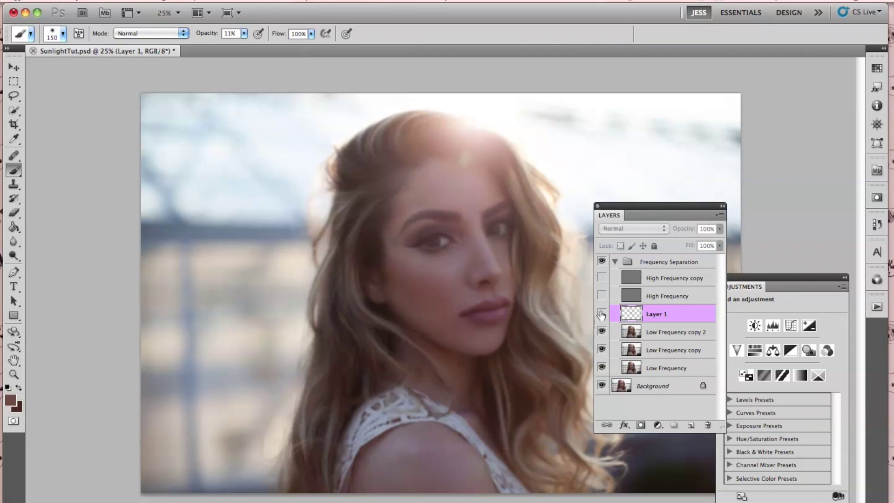
click(602, 297)
click(601, 314)
click(601, 315)
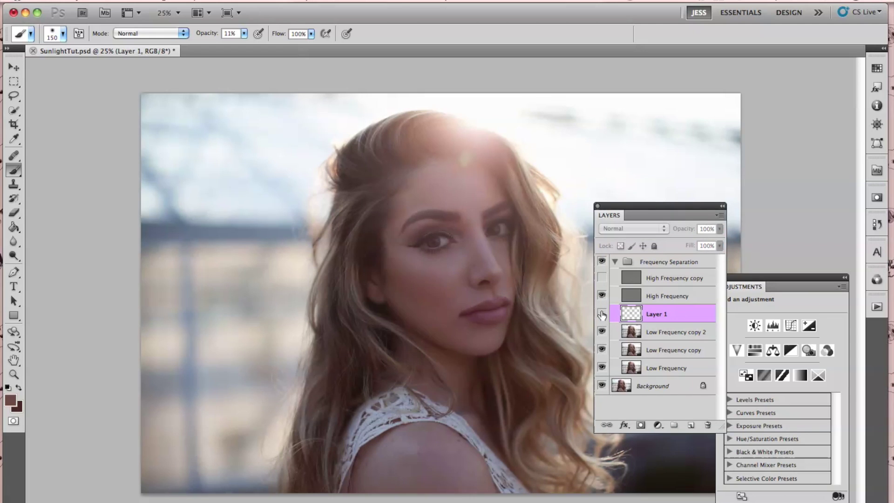
Step: Set the Eraser to size 250 and 33% opacity, and reduce Layer 1's opacity to 65%
key(e)
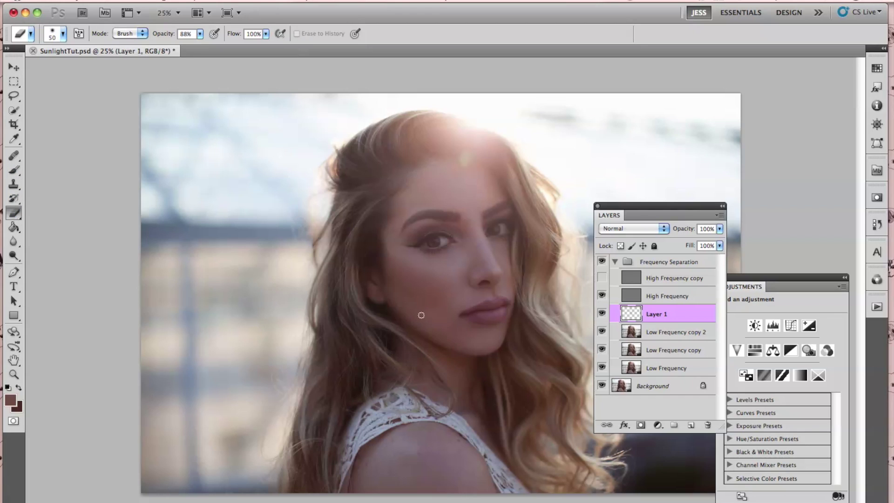
key(bracketright)
key(bracketright)
key(bracketright)
key(bracketright)
key(bracketright)
key(3)
key(3)
drag(679, 231, 661, 230)
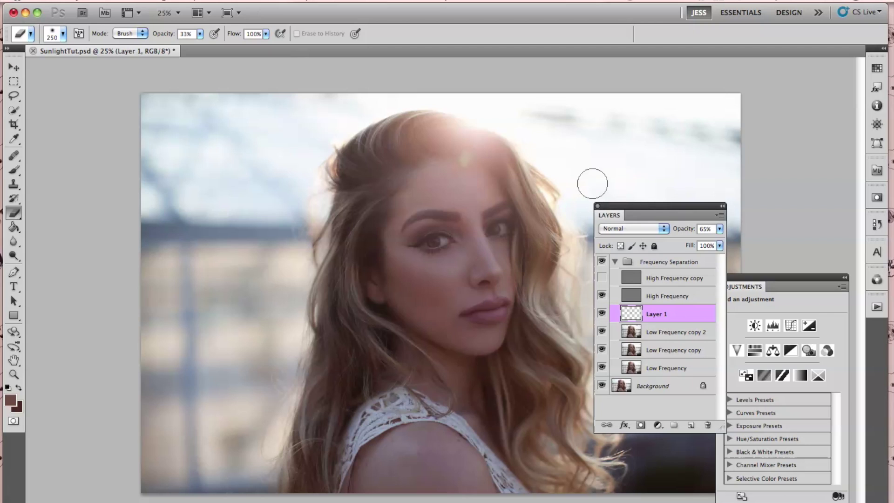
Step: Create a new blank layer directly above Layer 1 inside the Frequency Separation group
click(636, 278)
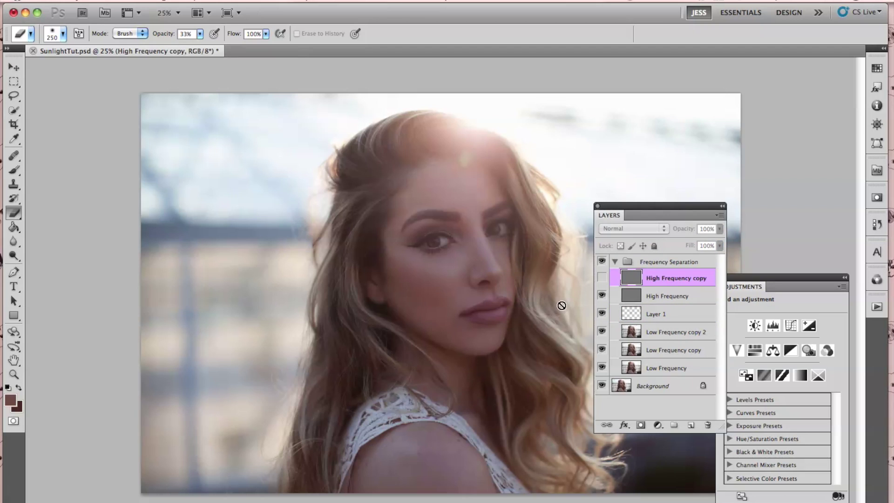
click(15, 68)
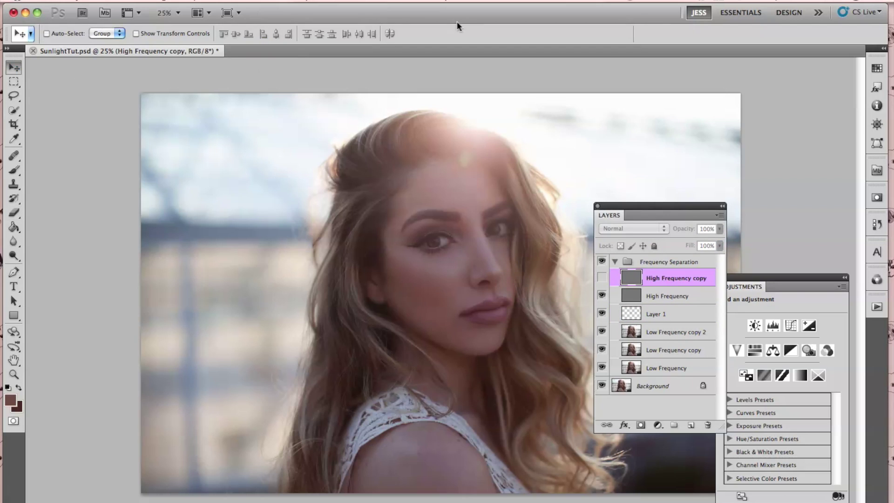
drag(459, 19, 451, 18)
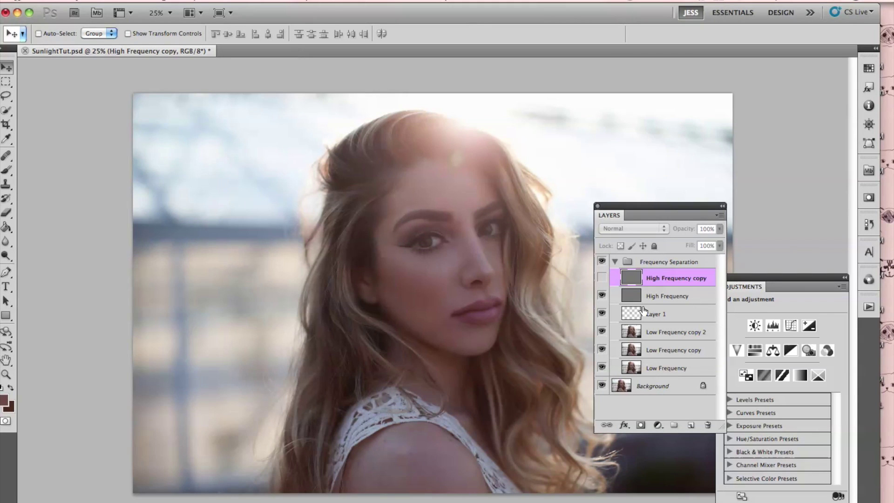
click(656, 319)
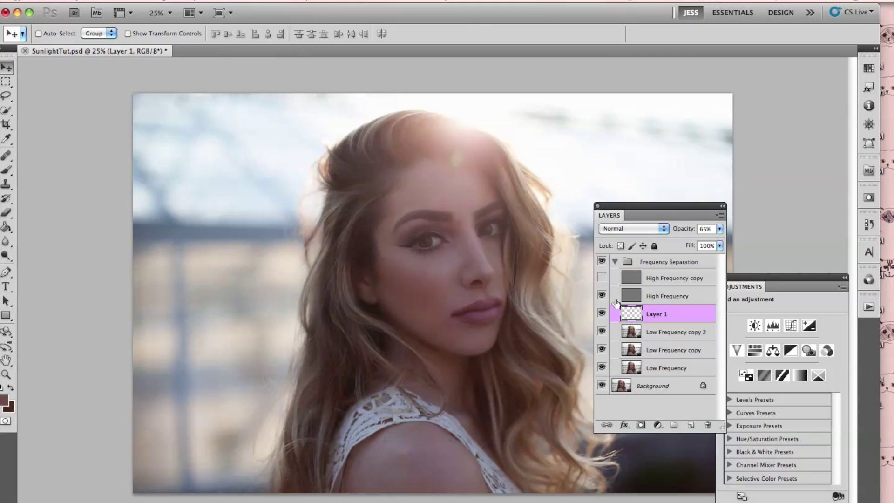
key(super+shift+n)
key(Return)
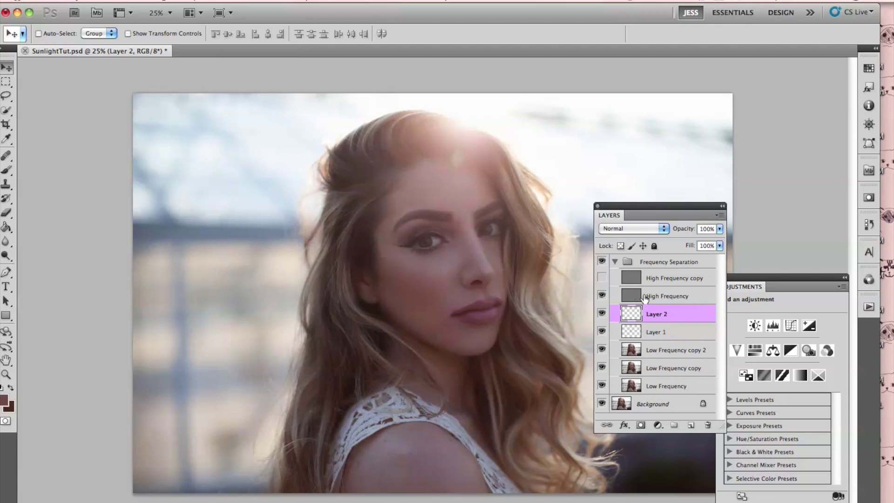
mouse_move(651, 316)
mouse_down()
mouse_move(657, 288)
mouse_move(655, 315)
mouse_up()
key(super+equal)
Step: Activate the Brush tool and choose a pale yellow-green foreground color
click(6, 171)
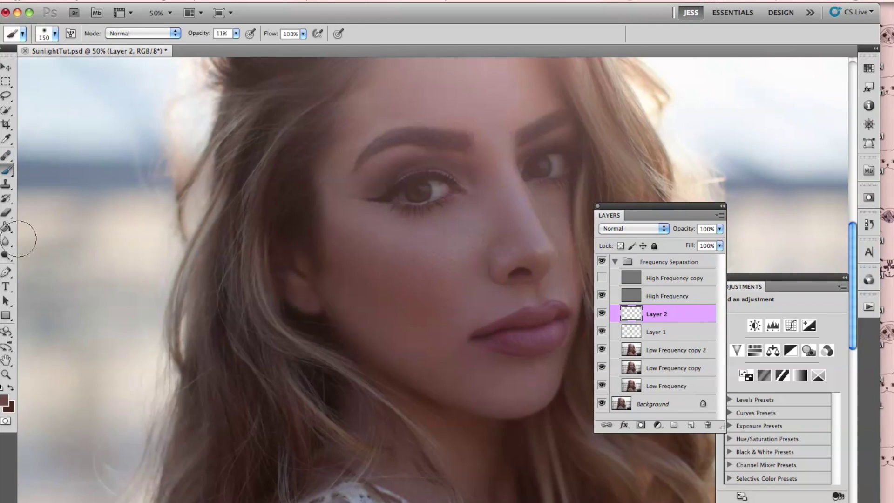
click(7, 404)
click(486, 343)
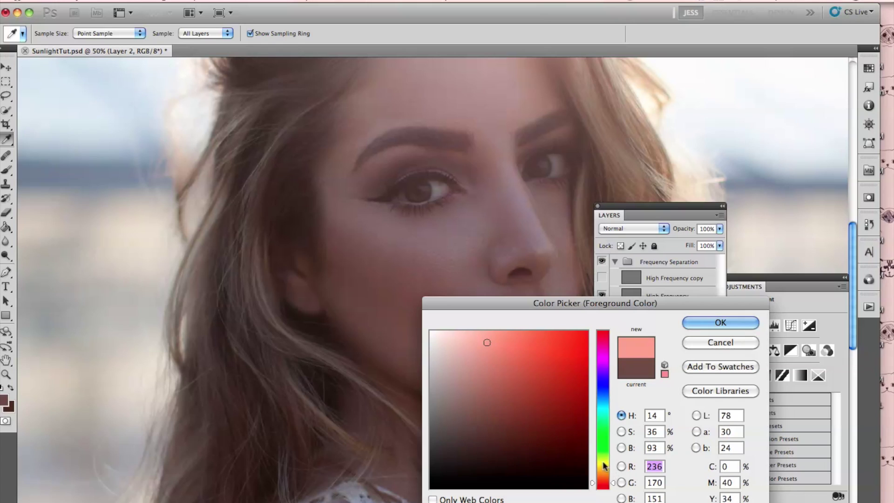
click(599, 458)
click(600, 463)
click(467, 350)
click(700, 321)
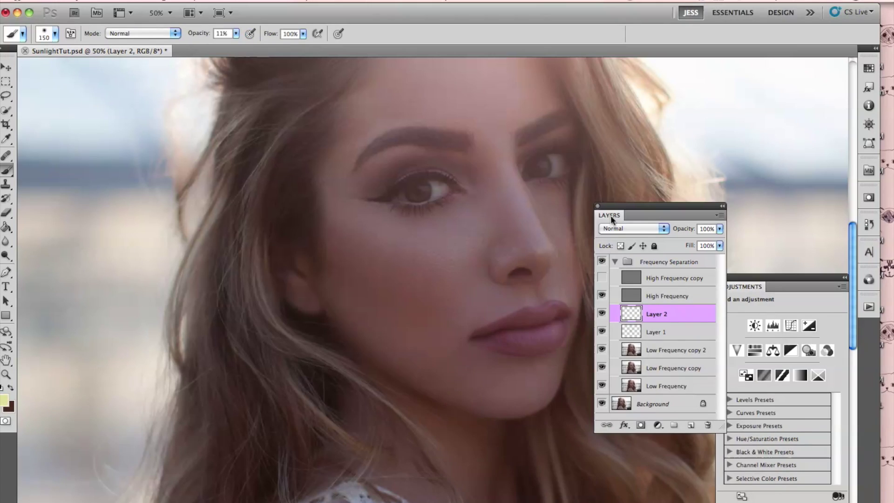
Step: Set Layer 2 to Soft Light and paint the pale yellow-green over both irises with the Brush at size 50
key(bracketleft)
key(bracketleft)
key(bracketleft)
key(bracketleft)
key(super+plus)
drag(415, 171, 361, 213)
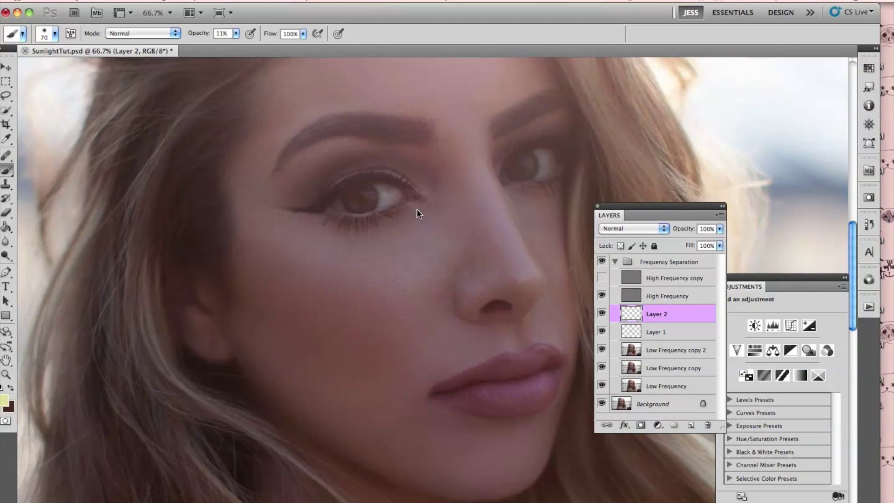
click(619, 229)
click(628, 356)
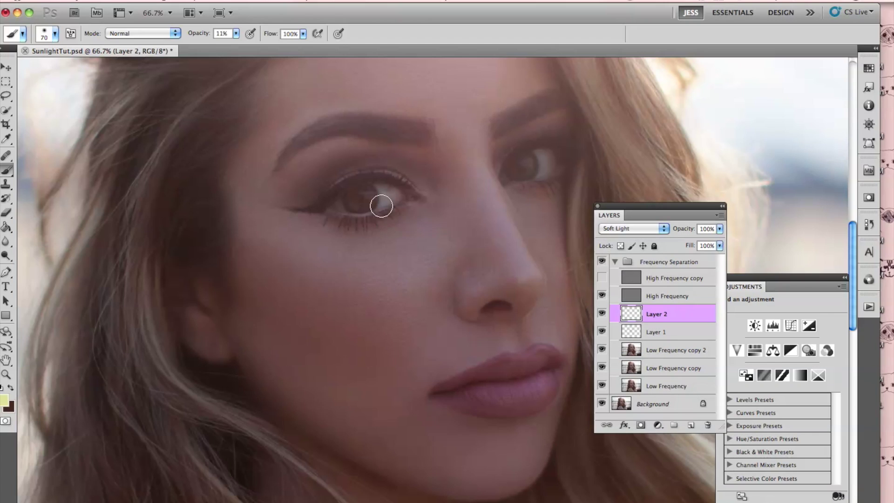
key(bracketleft)
key(bracketleft)
mouse_move(369, 192)
mouse_down()
mouse_move(351, 194)
mouse_move(358, 203)
mouse_up()
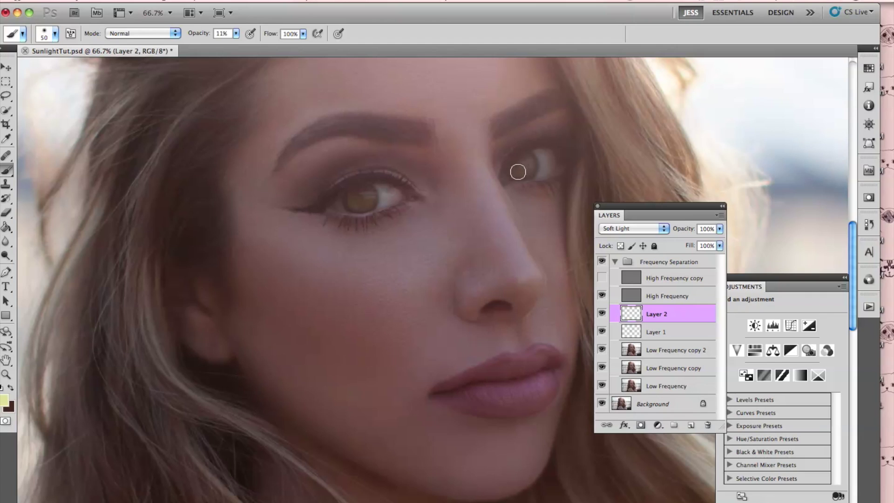
drag(352, 198, 365, 191)
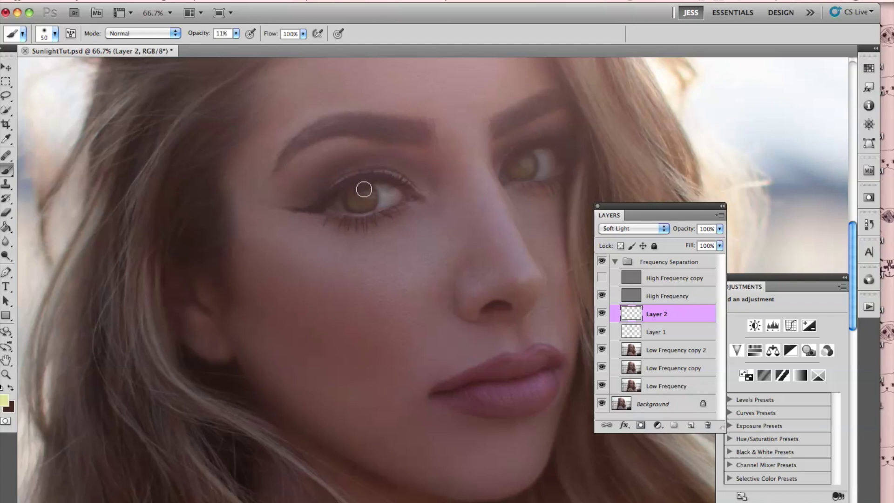
Step: Change Layer 2's blend mode to Overlay and lower its opacity to 19%
click(662, 232)
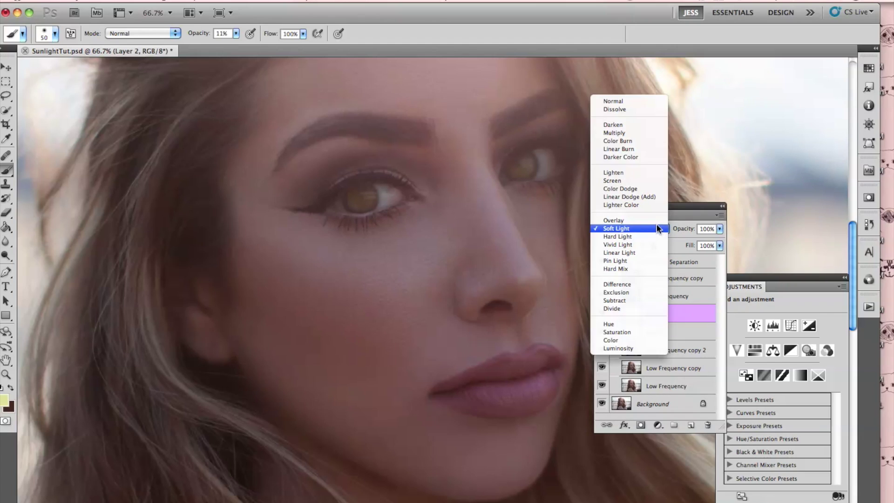
click(651, 228)
drag(685, 229, 641, 231)
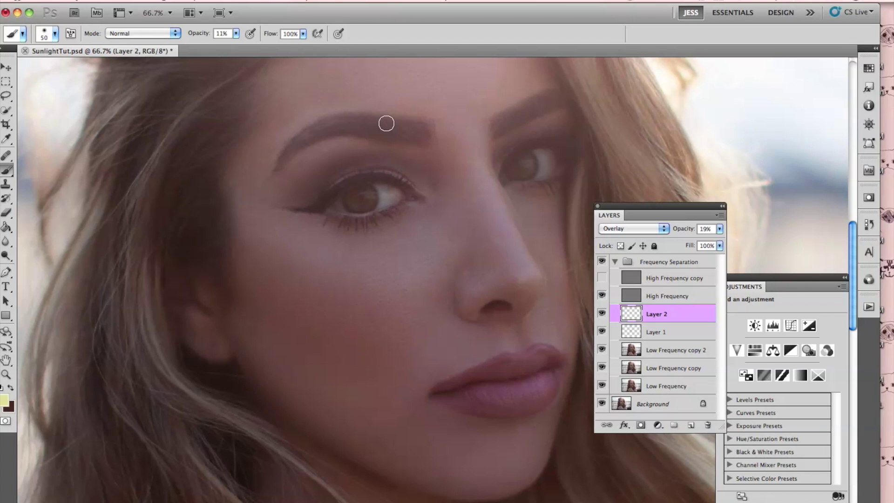
Step: Add a new Soft Light layer above Layer 2, restore the default black and white colors, and set the Brush to size 30
key(super+shift+n)
key(Return)
key(d)
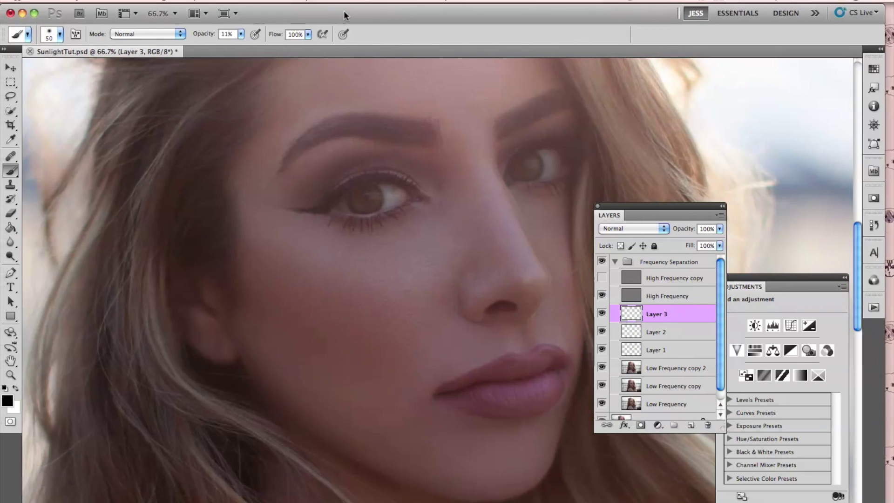
drag(430, 9, 423, 12)
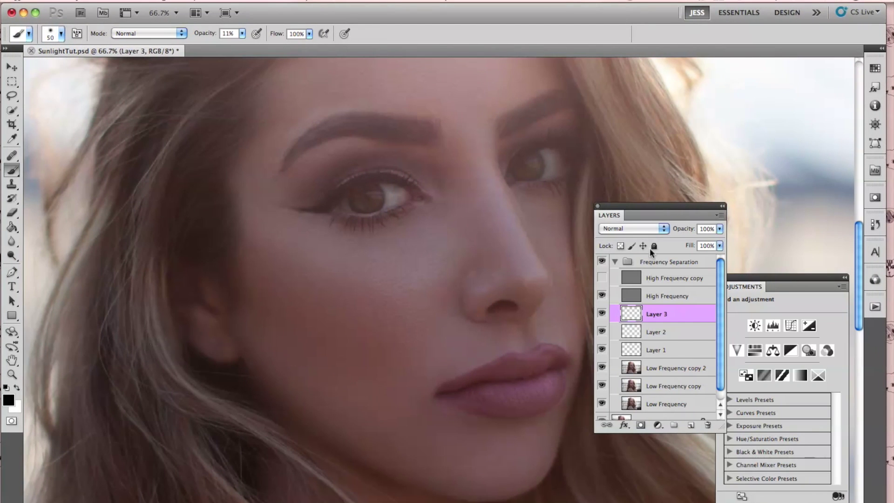
click(647, 234)
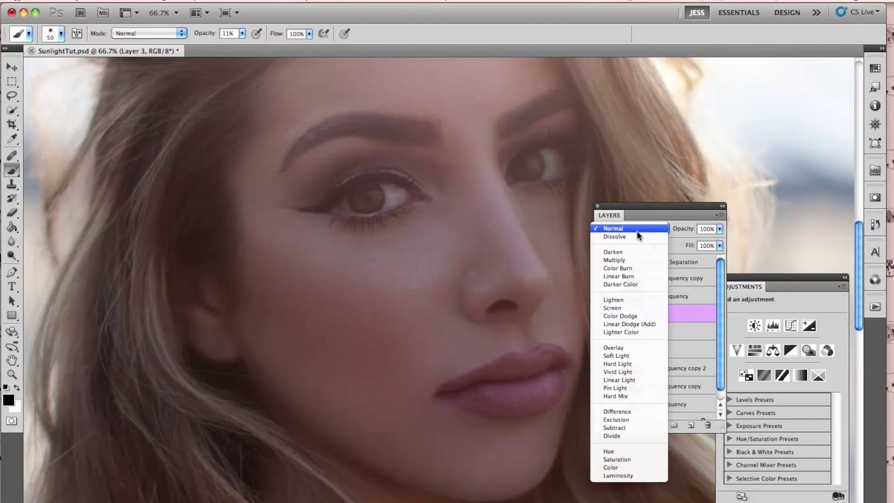
click(613, 354)
key(bracketleft)
key(bracketleft)
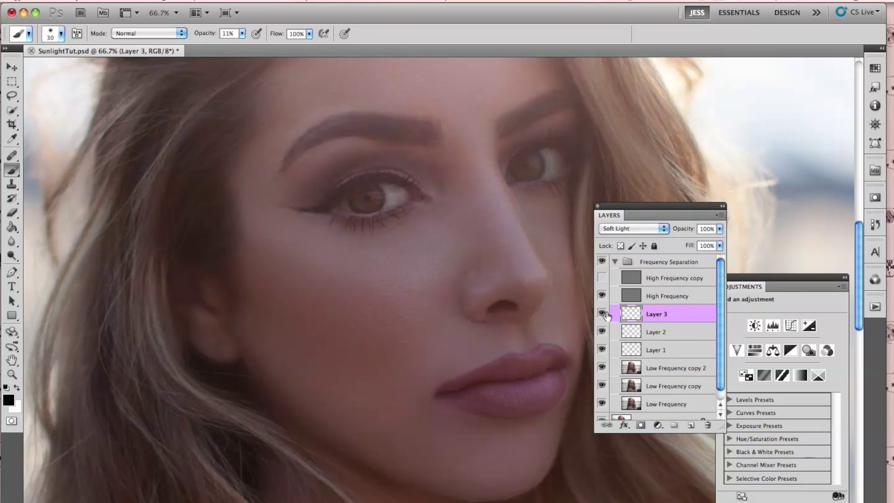
Step: Adjust Layer 3's opacity and compare the eyes with the layer hidden and shown
key(bracketright)
drag(657, 232, 638, 236)
click(603, 312)
click(603, 312)
drag(681, 229, 679, 230)
Step: Create a new layer named eye2 above Layer 3
key(super+shift+n)
text(eye2)
key(Return)
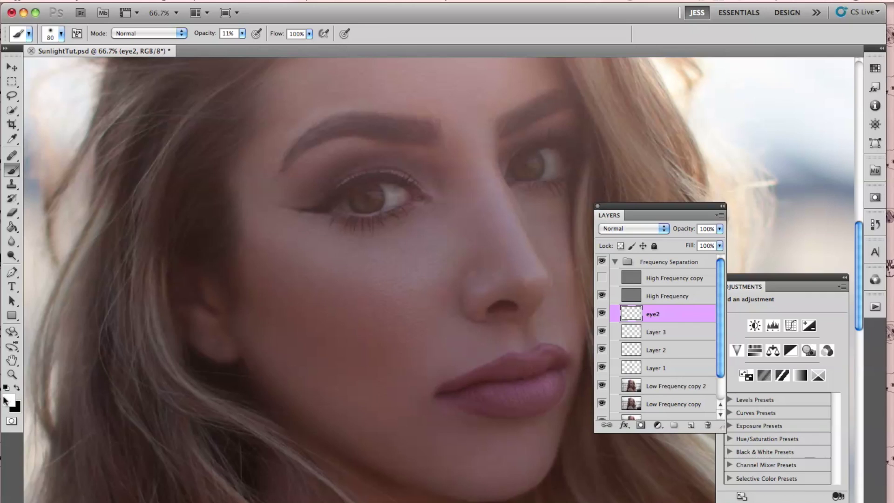
Step: Set the eye2 layer's blend mode to Overlay and enlarge the Brush to size 100
key(bracketright)
click(627, 228)
click(626, 354)
click(641, 228)
click(636, 222)
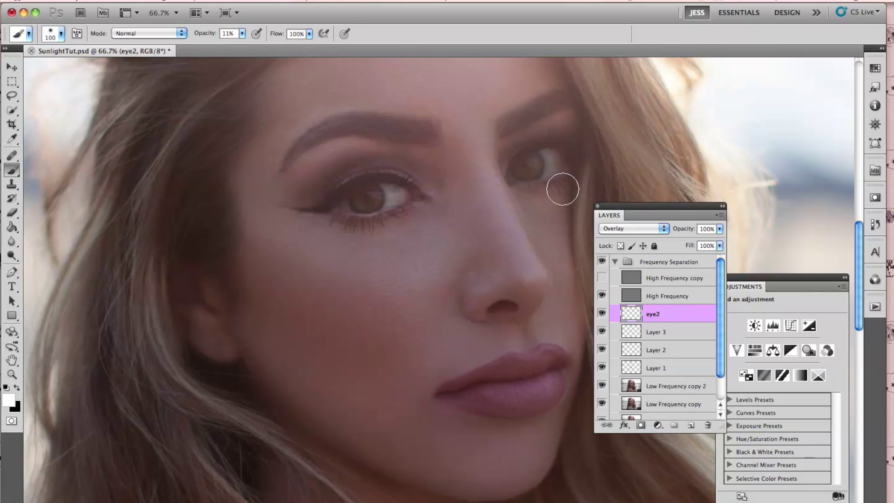
Step: Darken the lashes and eyeliner on the eye2 layer with black, reducing the Brush to size 50
key(x)
key(bracketleft)
key(bracketleft)
key(bracketleft)
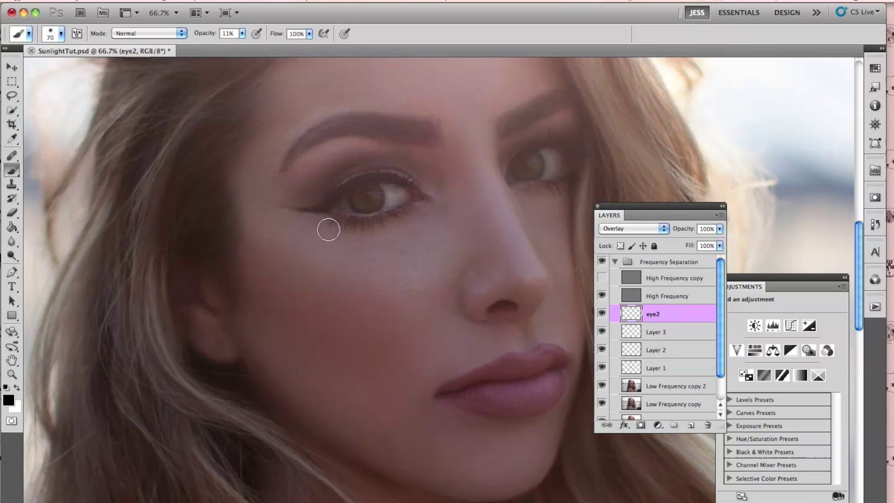
key(bracketleft)
key(bracketleft)
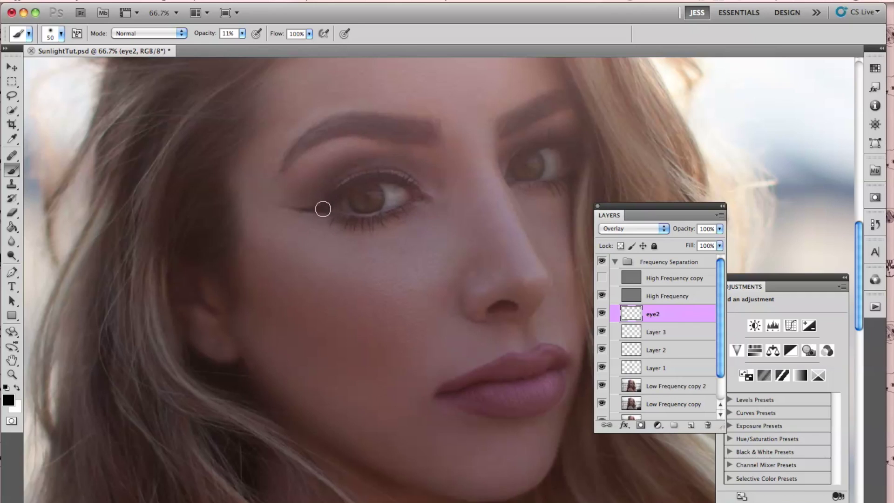
Step: Brighten the eyes on the eye2 layer with white, reducing the Brush to size 25
key(bracketleft)
key(x)
key(bracketleft)
key(bracketleft)
key(super+equal)
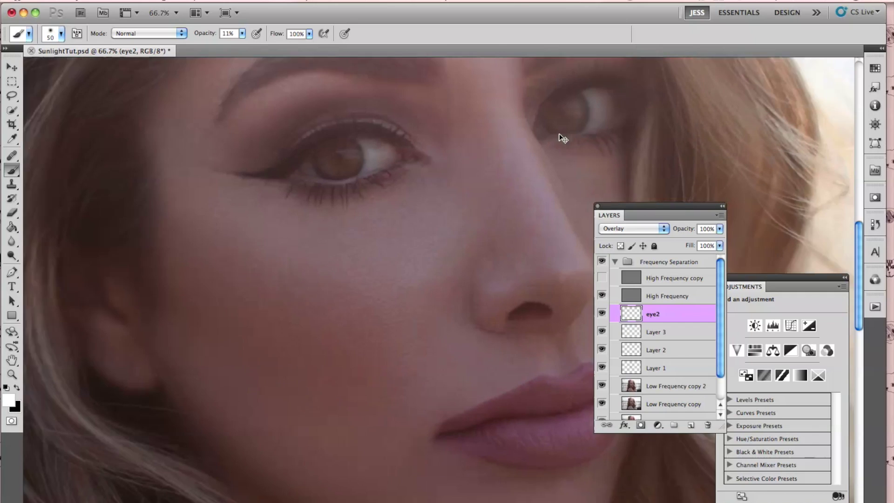
key(bracketleft)
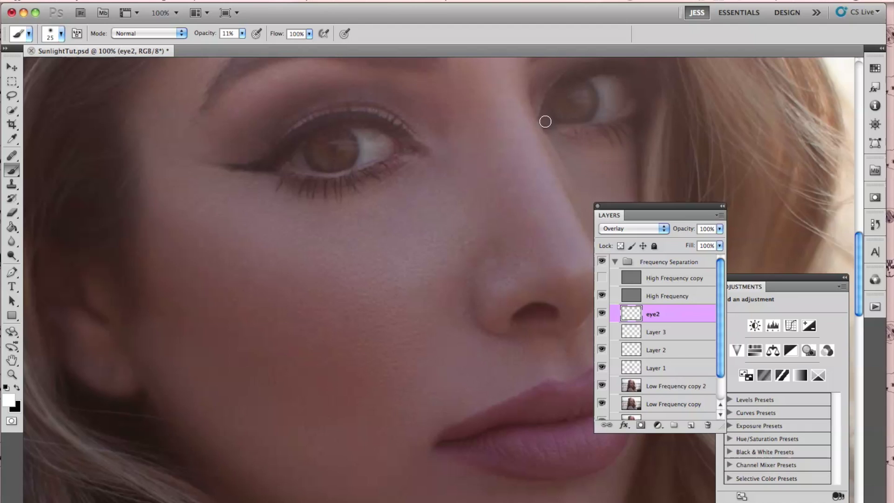
Step: Adjust the eye2 layer's opacity and compare the whole portrait with the layer hidden and shown
key(super+minus)
key(super+minus)
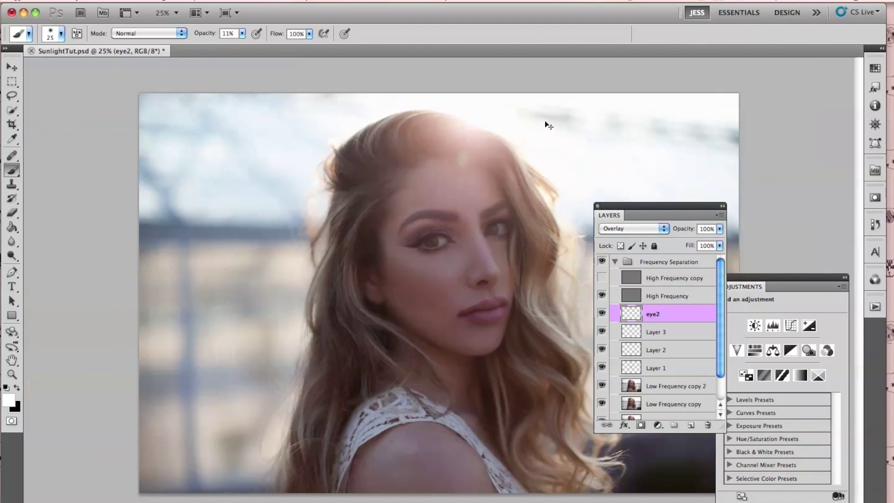
click(601, 315)
click(602, 314)
click(602, 313)
click(602, 314)
click(602, 314)
click(602, 314)
drag(685, 229, 679, 232)
click(602, 314)
click(602, 314)
Step: Create a new layer named highlight above the High Frequency copy layer
click(646, 279)
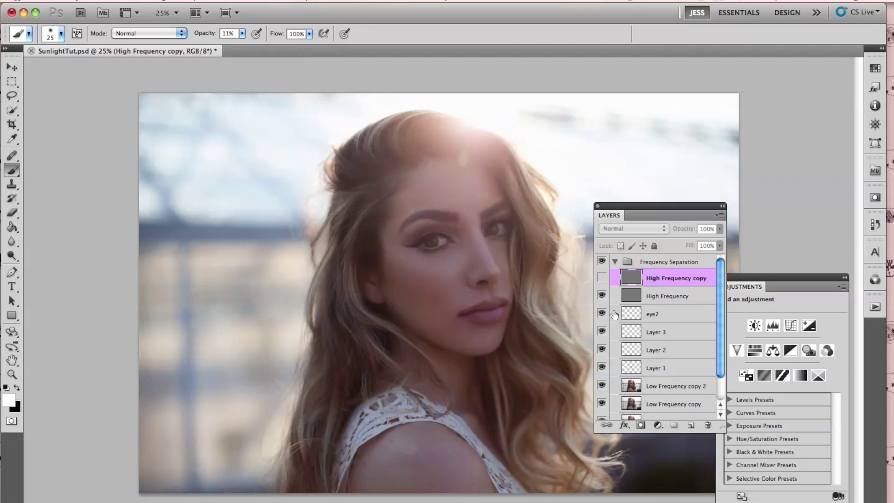
key(super+shift+n)
text(highlight)
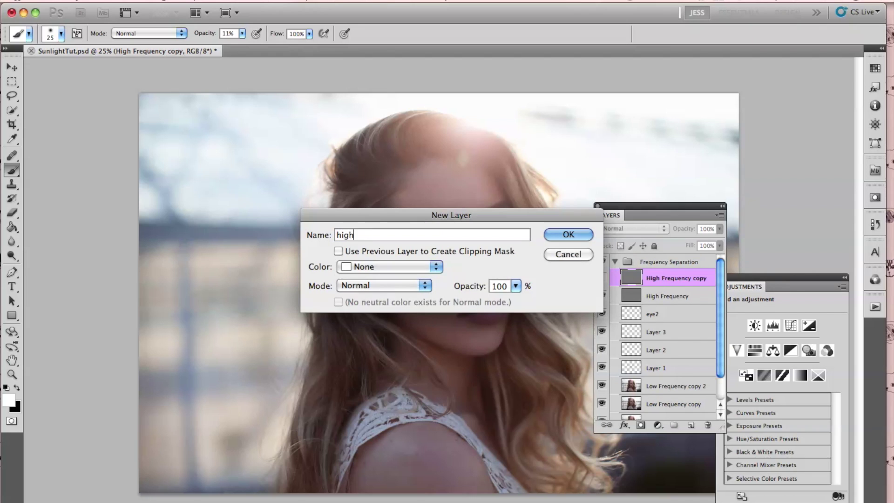
key(Return)
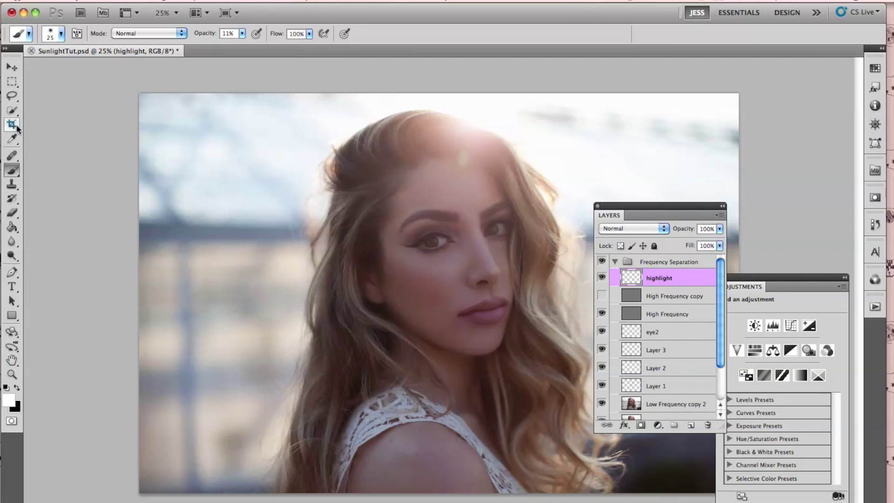
Step: Set the highlight layer to Soft Light and the Brush to size 300 with 50% opacity
key(bracketright)
key(bracketright)
key(bracketright)
key(bracketright)
key(bracketright)
key(bracketright)
key(bracketright)
key(bracketright)
key(bracketright)
key(bracketright)
key(bracketright)
key(bracketright)
key(bracketright)
key(bracketright)
key(bracketright)
click(633, 230)
click(451, 260)
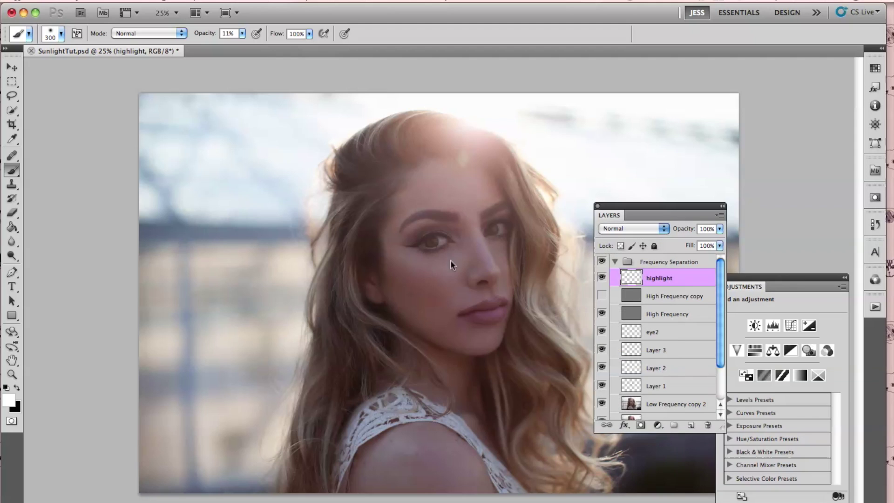
click(242, 33)
drag(255, 43, 269, 43)
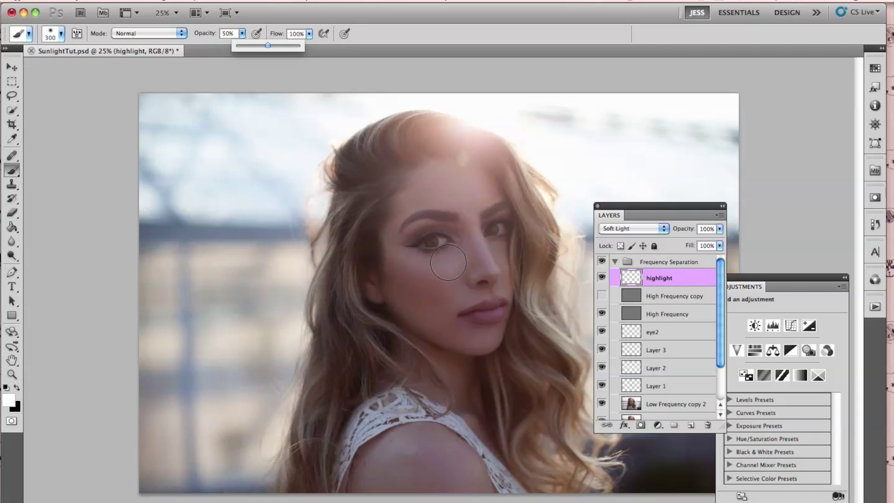
Step: Paint white highlights under the eye and on the forehead with the Brush at sizes 200 and 250
key(bracketleft)
key(bracketleft)
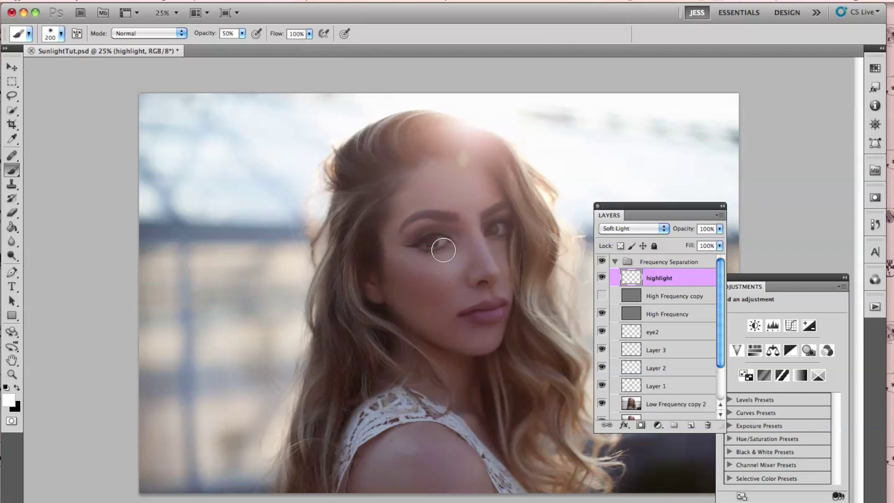
key(bracketright)
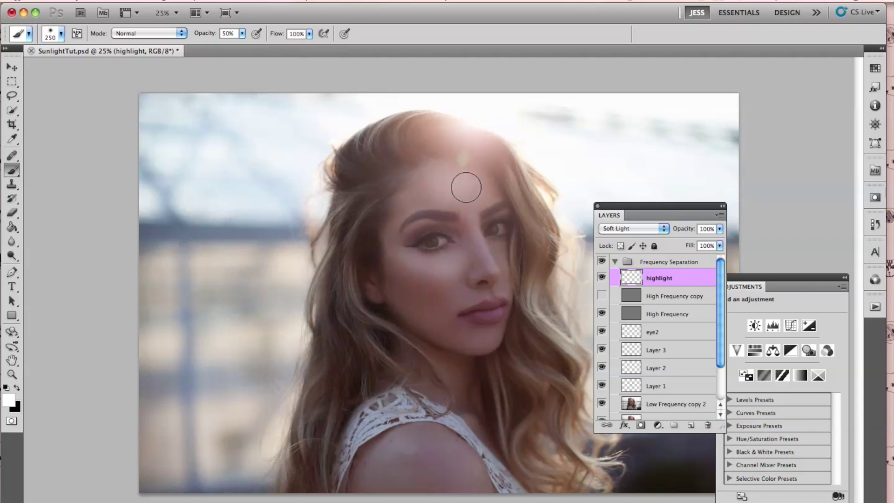
Step: Contour the cheeks and jawline with black at Brush size 250 and restore white as the painting color
key(x)
mouse_move(401, 265)
mouse_down()
mouse_move(432, 291)
mouse_move(397, 267)
mouse_up()
drag(511, 270, 515, 280)
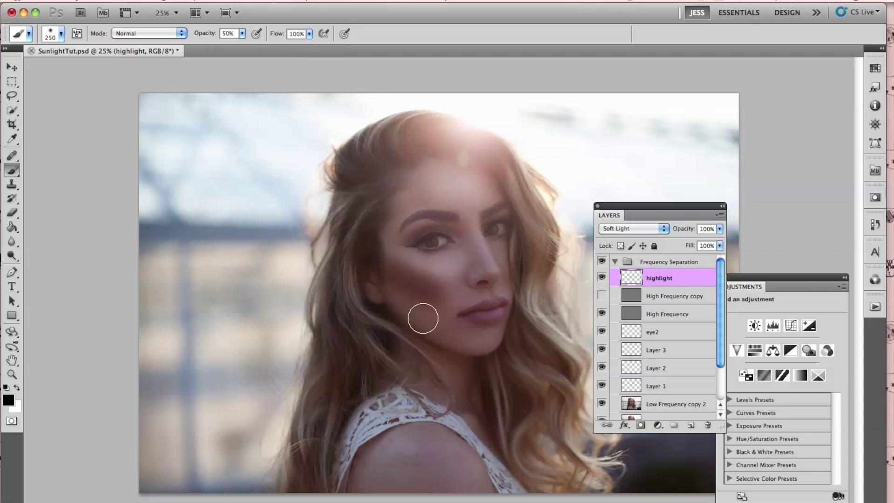
mouse_move(421, 335)
mouse_down()
mouse_move(410, 326)
mouse_move(454, 351)
mouse_move(489, 339)
mouse_up()
key(x)
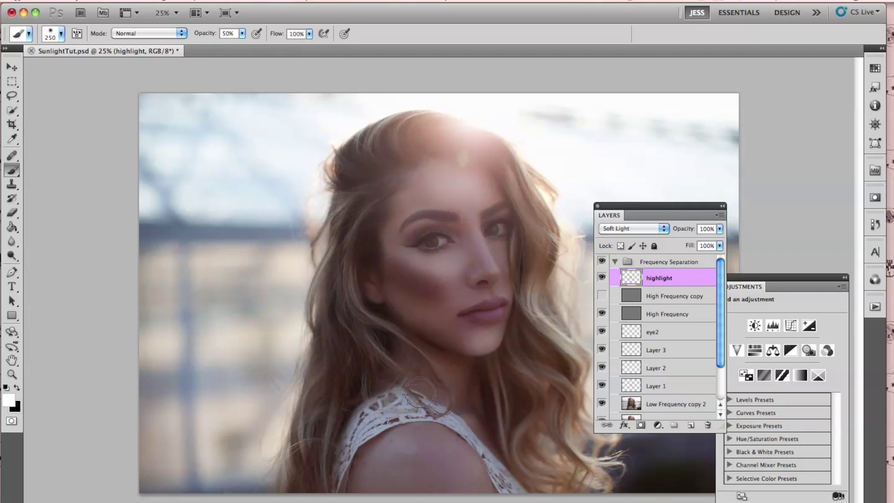
Step: Refine the face's shading at Brush size 175 and brighten the shoulder with white at size 300
key(x)
key(bracketleft)
key(bracketleft)
key(x)
key(x)
key(x)
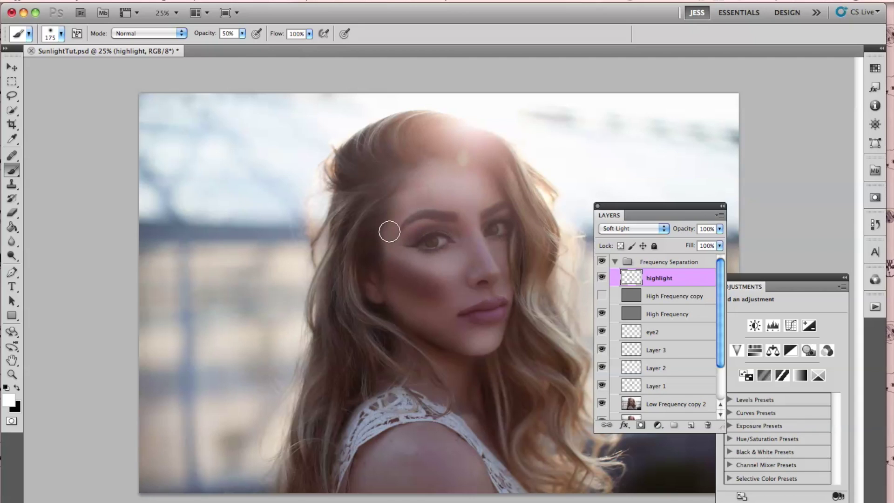
key(bracketright)
key(bracketright)
key(bracketright)
mouse_move(422, 465)
mouse_down()
mouse_move(405, 445)
mouse_move(447, 476)
mouse_move(493, 466)
mouse_up()
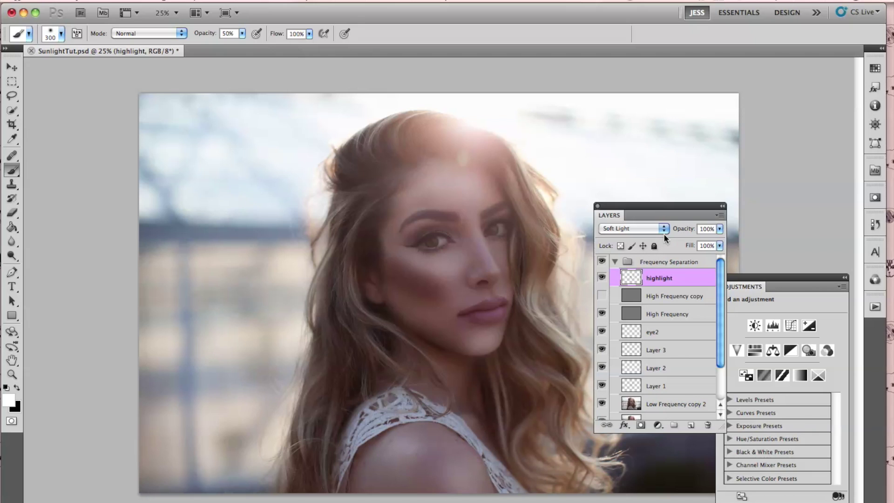
Step: Paint a white highlight down the bridge of the nose on the highlight layer with the Brush at size 90
click(682, 230)
drag(651, 206, 640, 191)
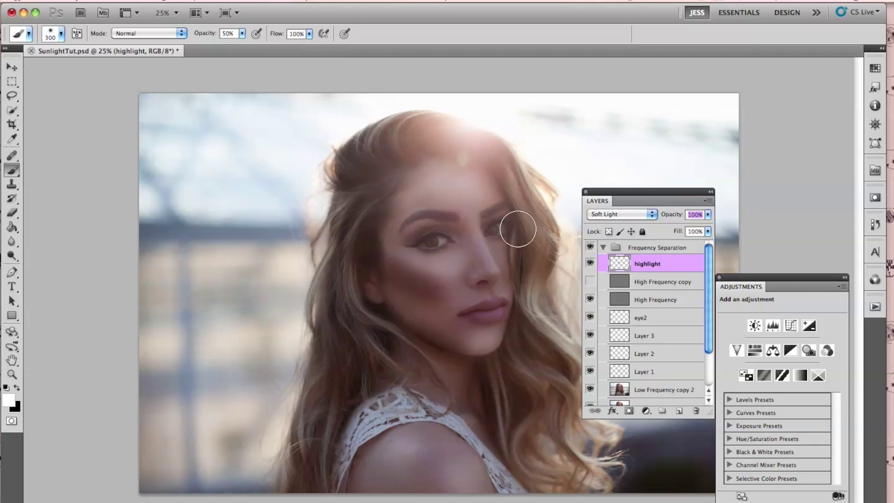
click(671, 284)
click(671, 269)
key(bracketleft)
key(bracketleft)
key(bracketleft)
key(bracketleft)
key(bracketleft)
drag(473, 222, 490, 263)
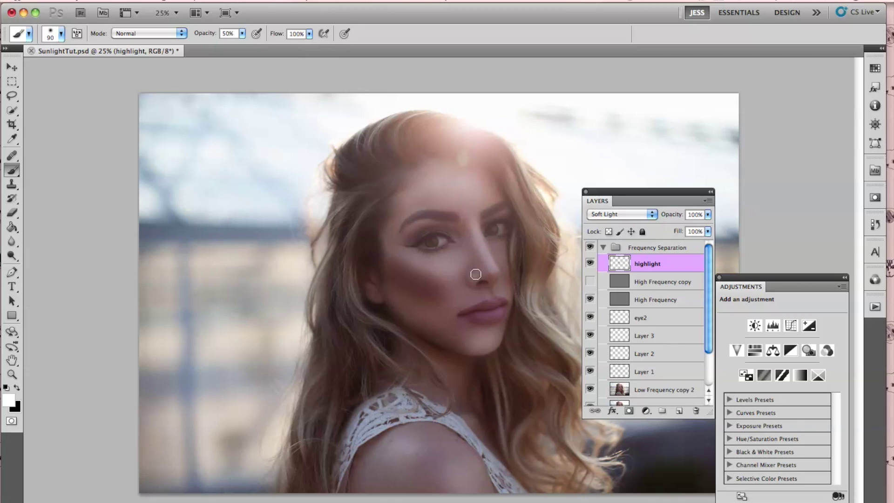
Step: Shade the sides of the nose with black at Brush size 150
key(x)
key(bracketright)
key(bracketright)
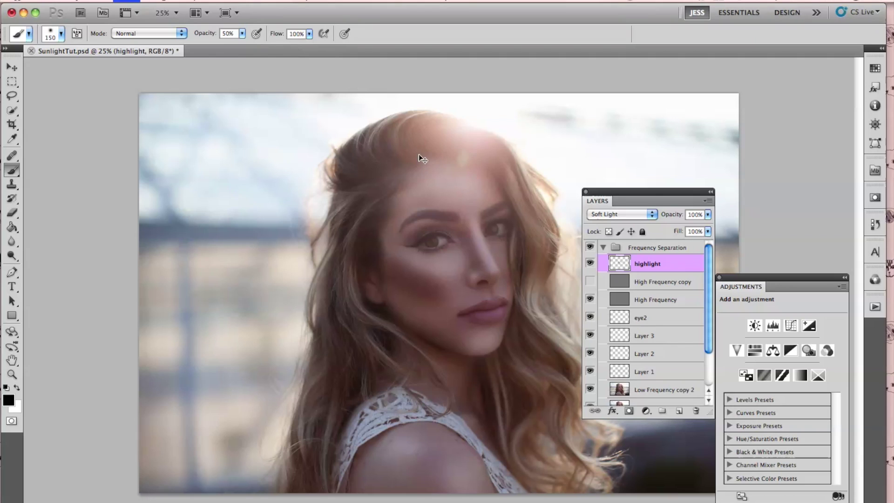
drag(471, 252, 492, 289)
Step: Lower the highlight layer's opacity to 10% and fine-tune it while comparing the portrait with the layer hidden and shown
mouse_move(677, 216)
mouse_down()
mouse_move(624, 225)
mouse_move(663, 217)
mouse_up()
click(590, 266)
click(589, 266)
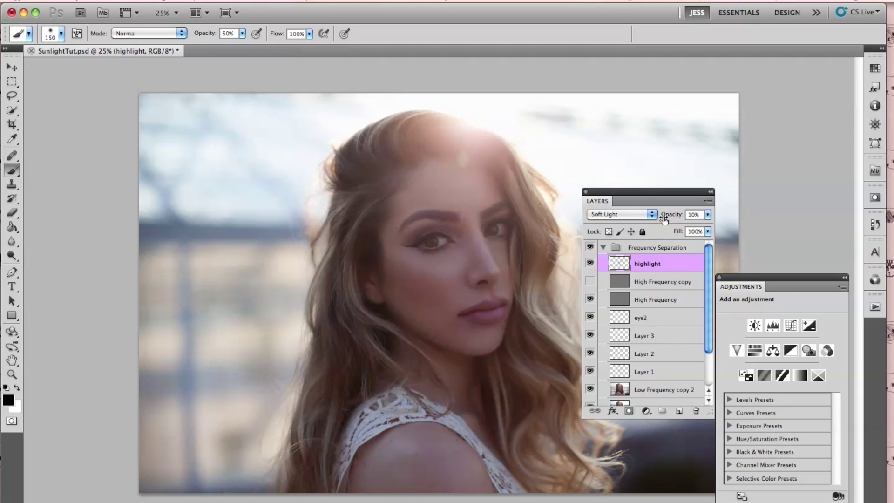
click(590, 264)
click(590, 264)
click(590, 264)
drag(672, 217, 669, 217)
click(592, 265)
click(592, 264)
Step: Collapse the Frequency Separation group, activate the Move tool, and move the Layers panel away from the face
click(603, 247)
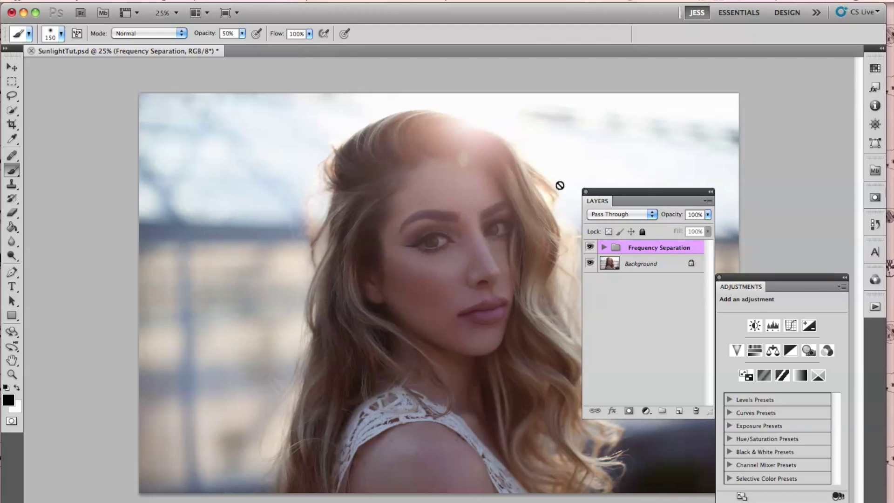
click(12, 67)
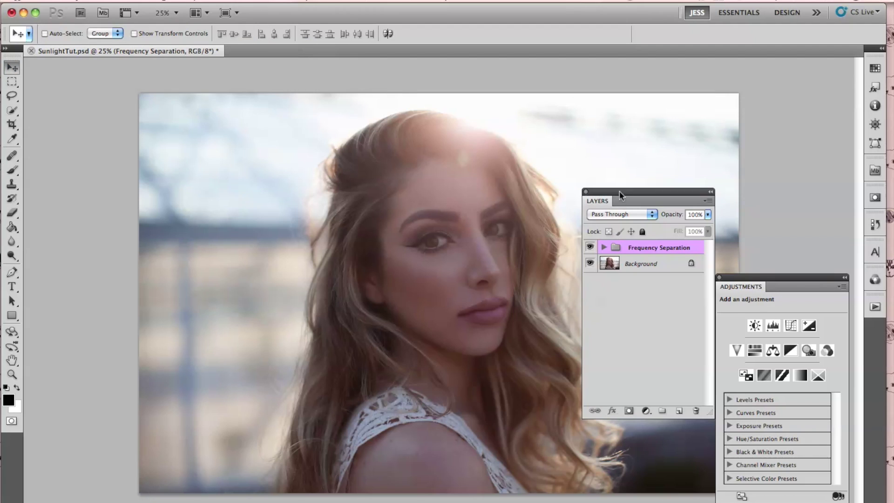
drag(619, 194, 652, 168)
Step: Compare the face before and after retouching by hiding and showing the Frequency Separation group
click(623, 222)
key(super+equal)
key(super+equal)
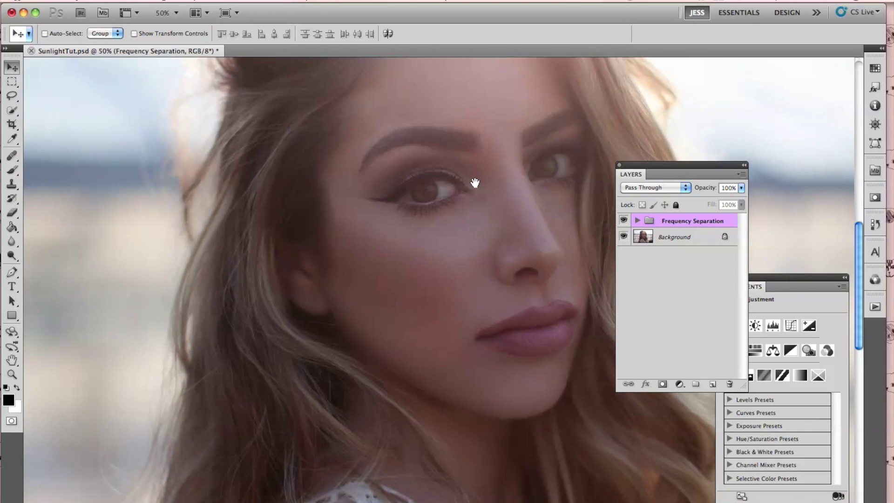
drag(475, 182, 447, 245)
click(623, 222)
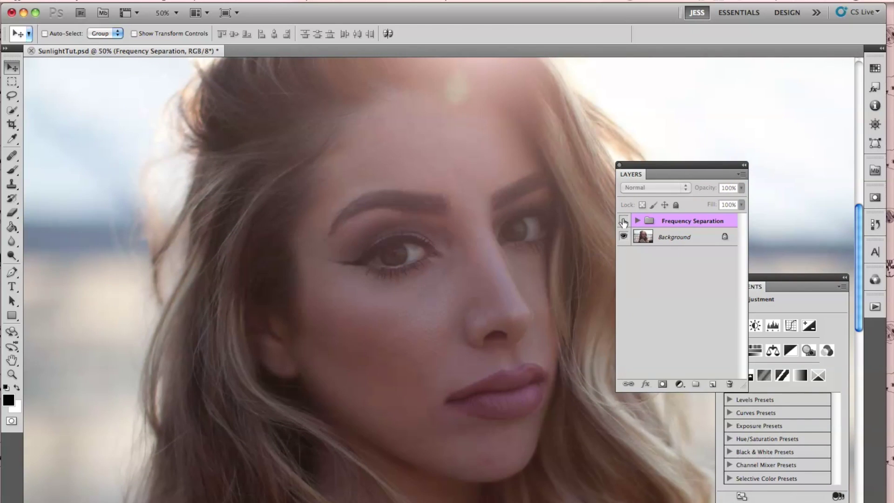
click(623, 220)
click(624, 222)
click(623, 221)
click(624, 222)
click(624, 221)
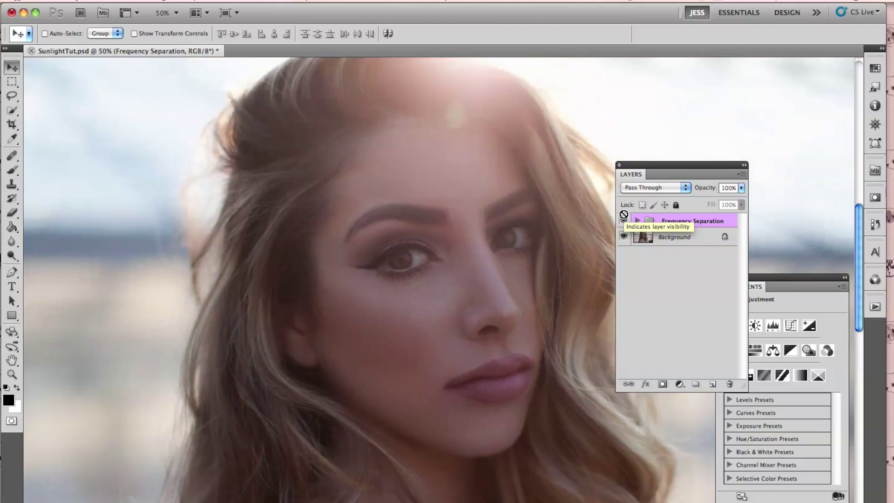
key(super+minus)
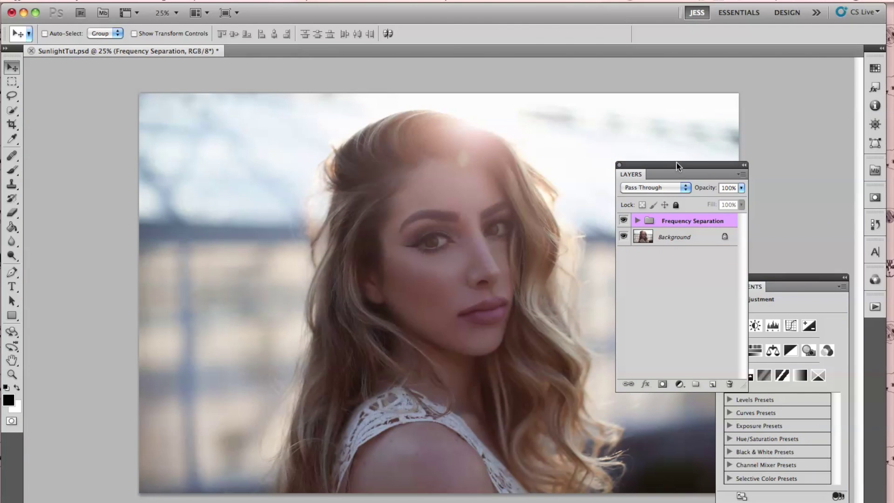